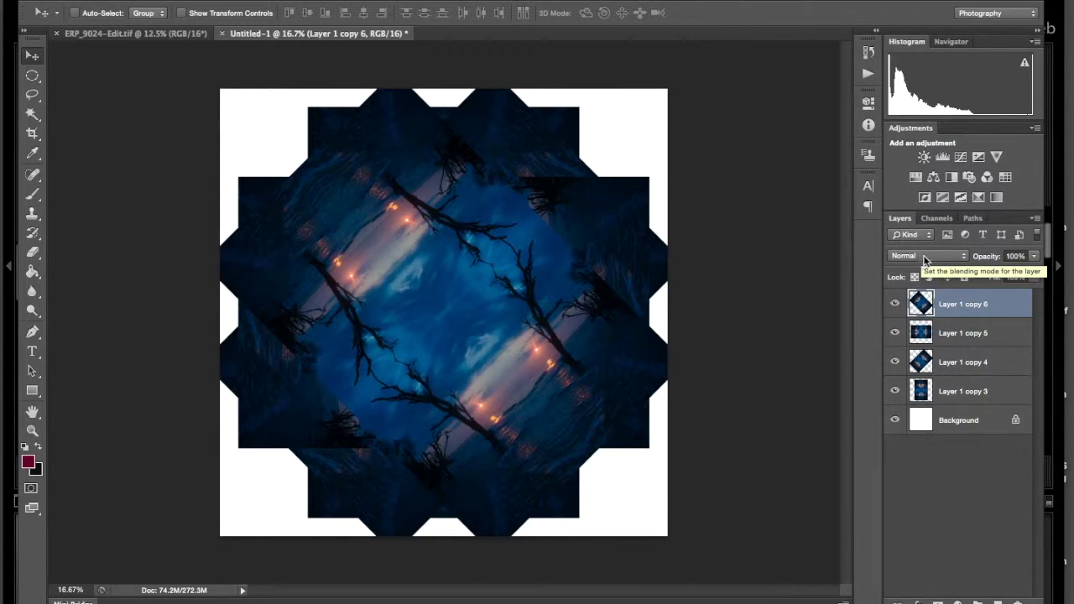
Set the blend mode of Layer 1 copy 6 to Lighten
left_click(966, 260)
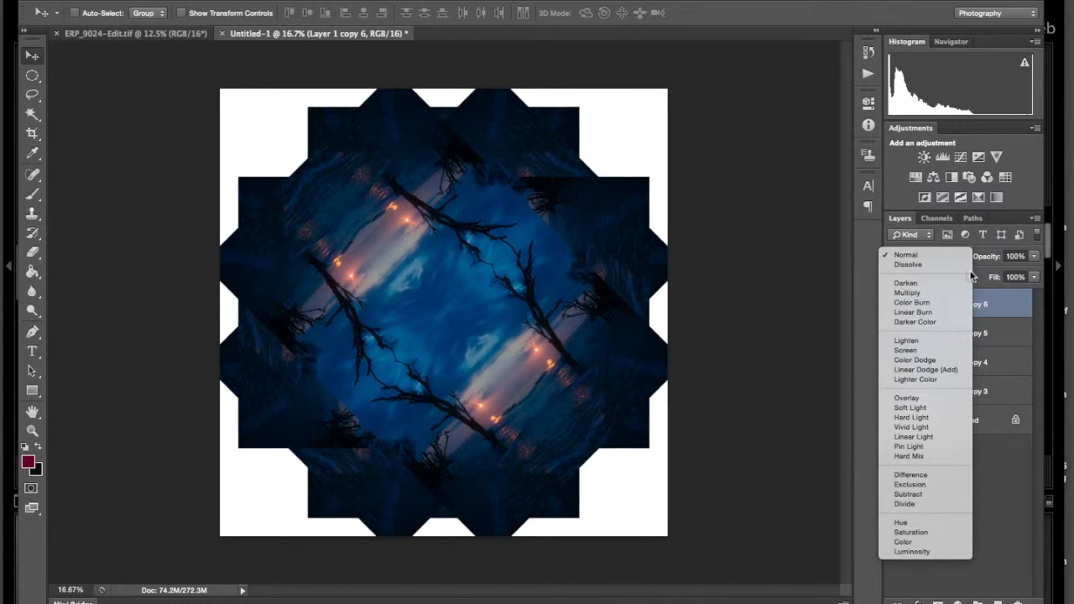
left_click(1000, 306)
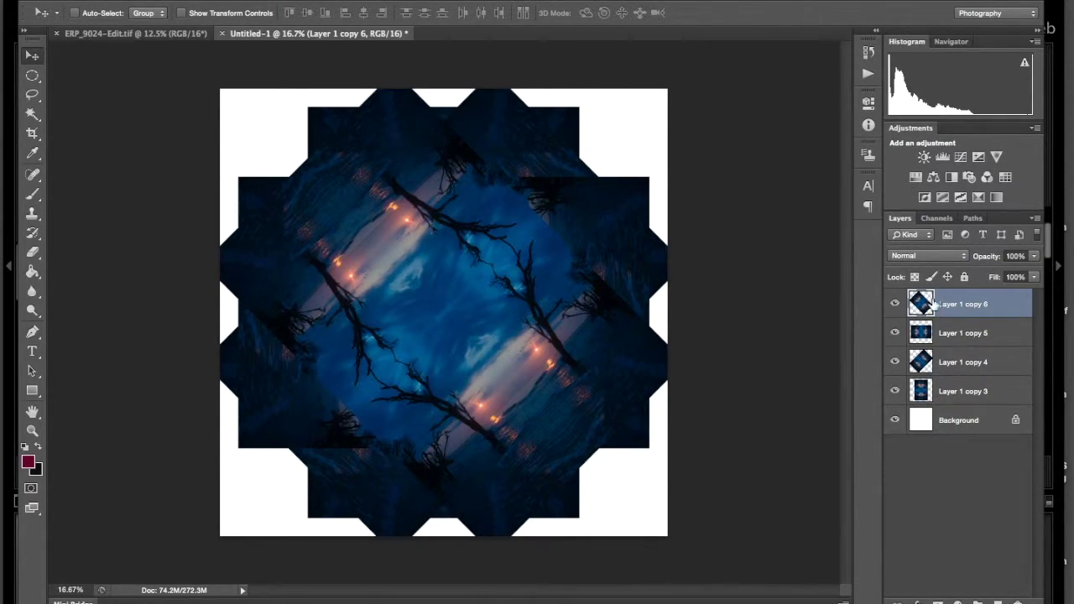
left_click(923, 256)
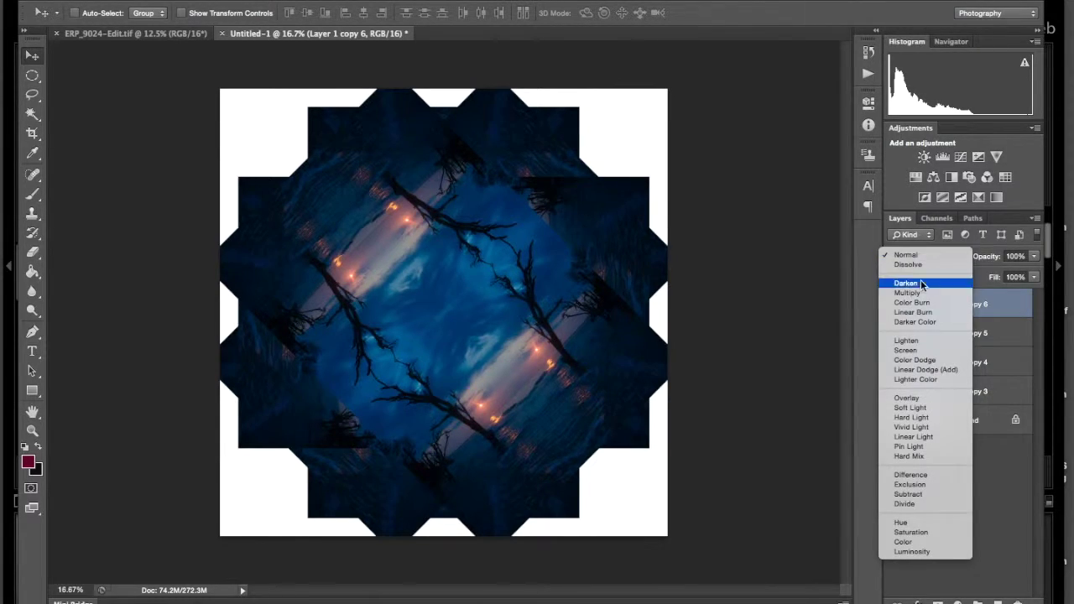
left_click(921, 341)
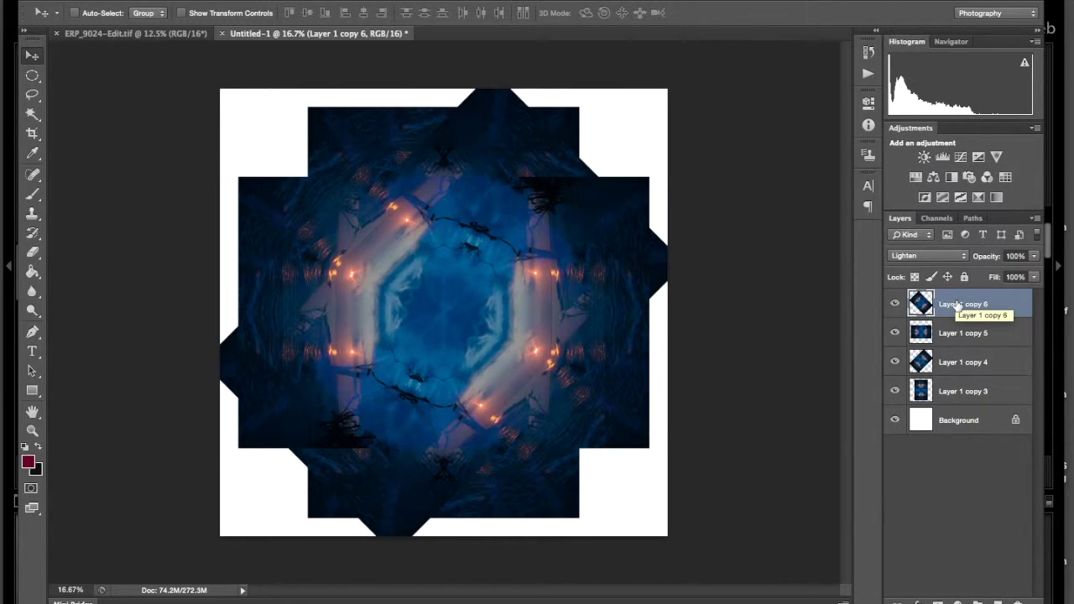
Set the blend mode of Layer 1 copy 6, copy 5 and copy 4 together to Lighten
left_click(947, 377, "shift")
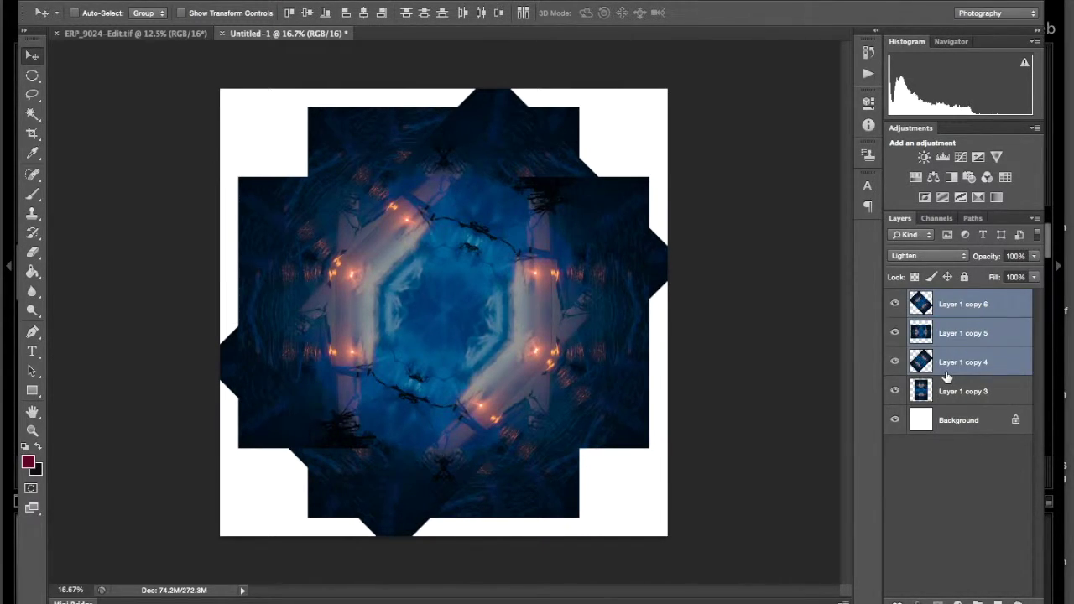
left_click(957, 301)
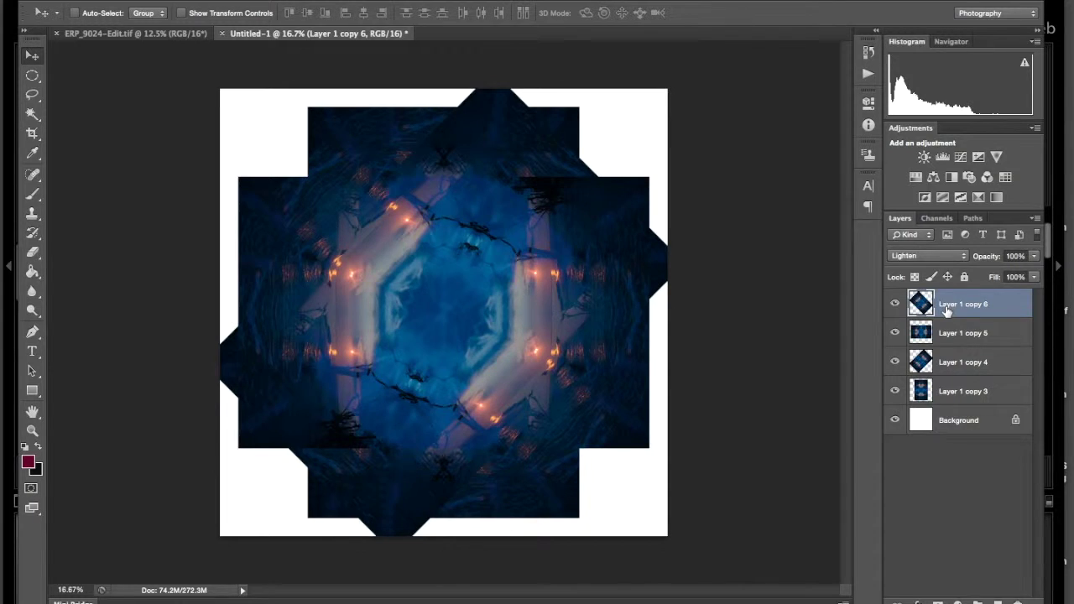
left_click(957, 369, "shift")
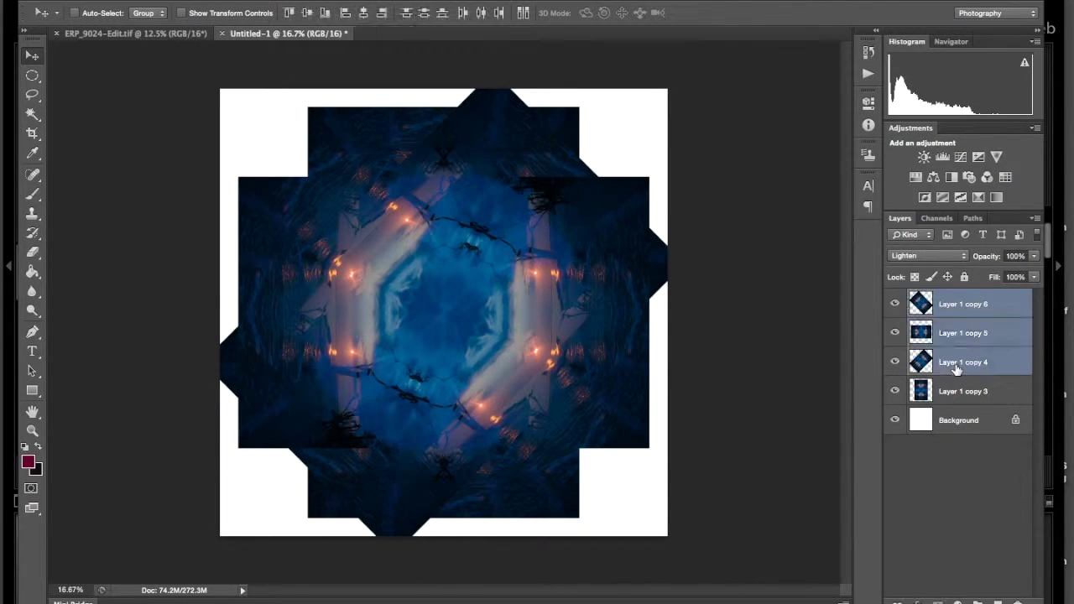
left_click(920, 255)
left_click(920, 255)
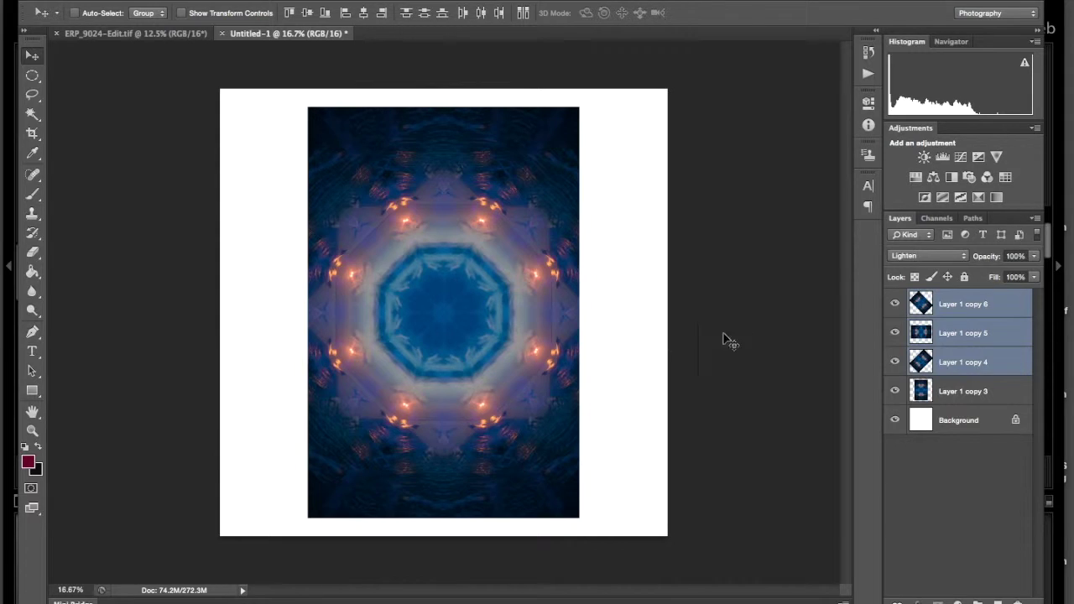
Try Overlay blending on the three selected copy layers, and return them to Lighten
left_click(917, 259)
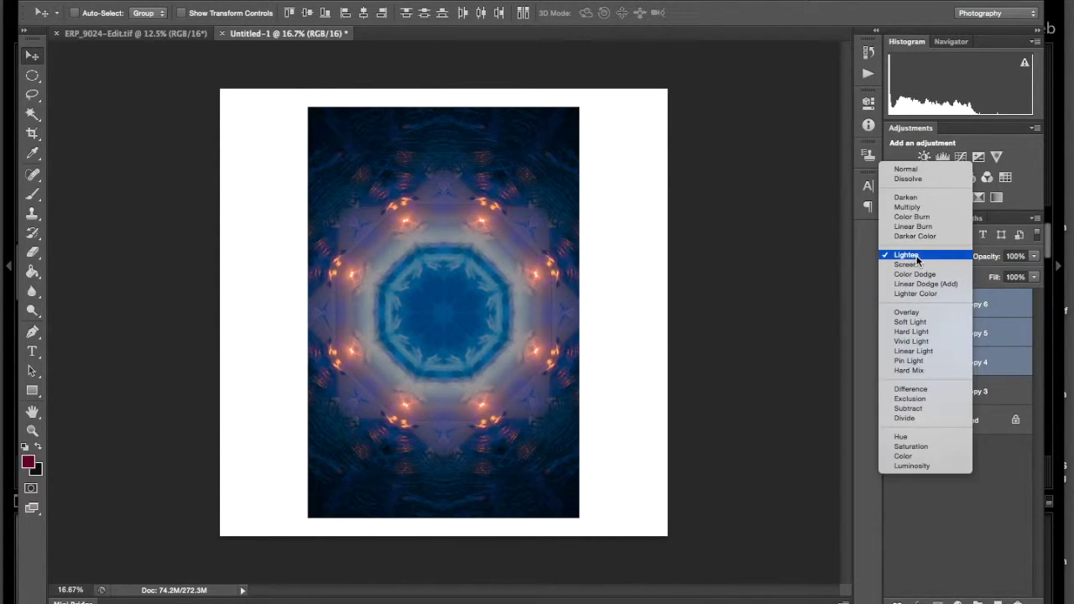
left_click(910, 307)
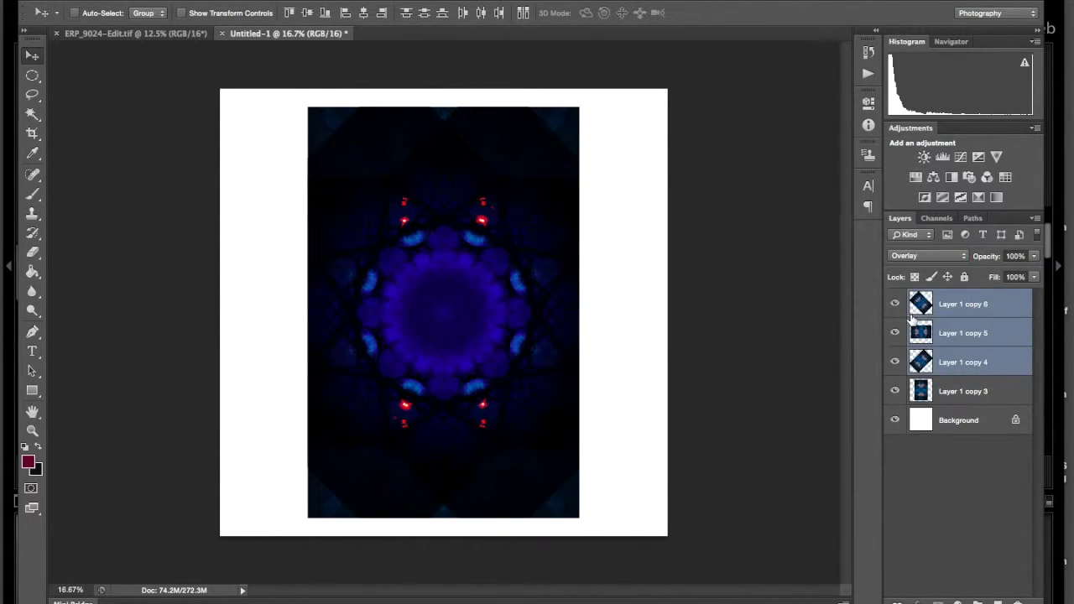
left_click(908, 256)
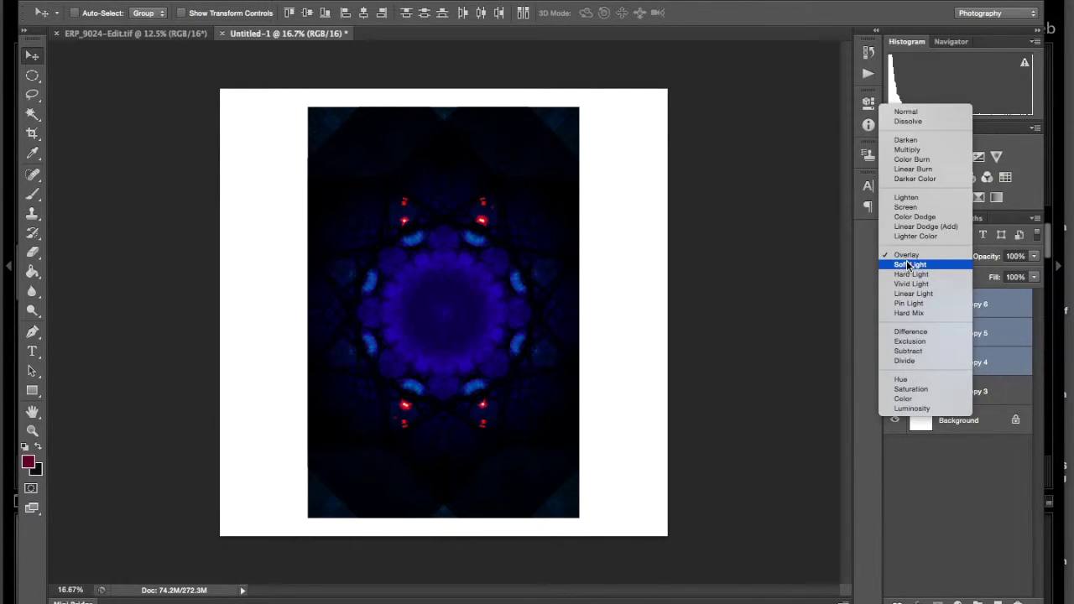
left_click(903, 198)
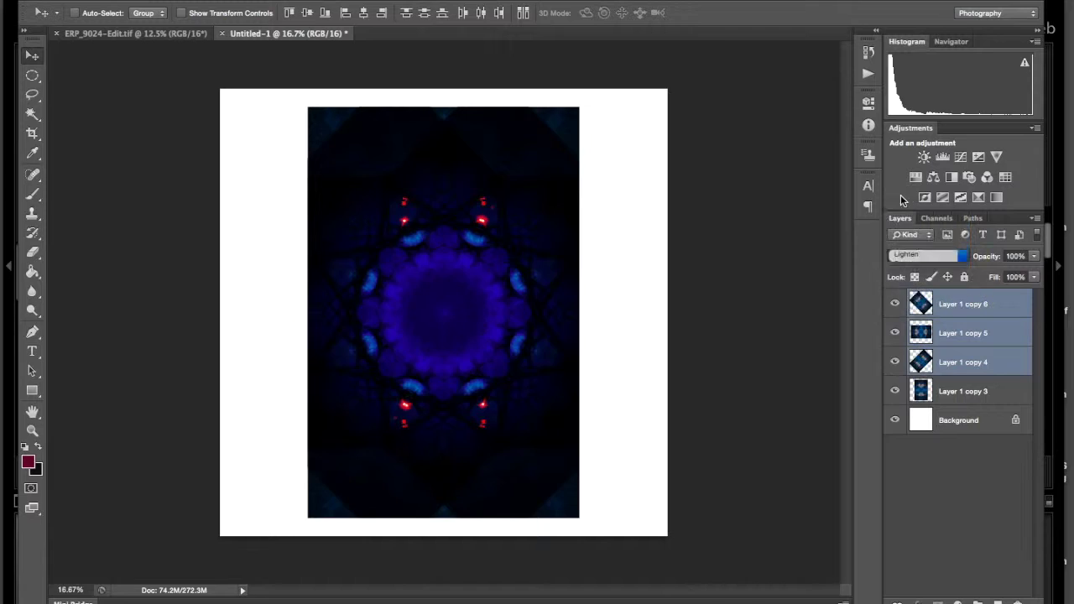
Try the Lighter Color, Pin Light and Difference blend modes on the three selected copy layers
left_click(904, 256)
left_click(904, 295)
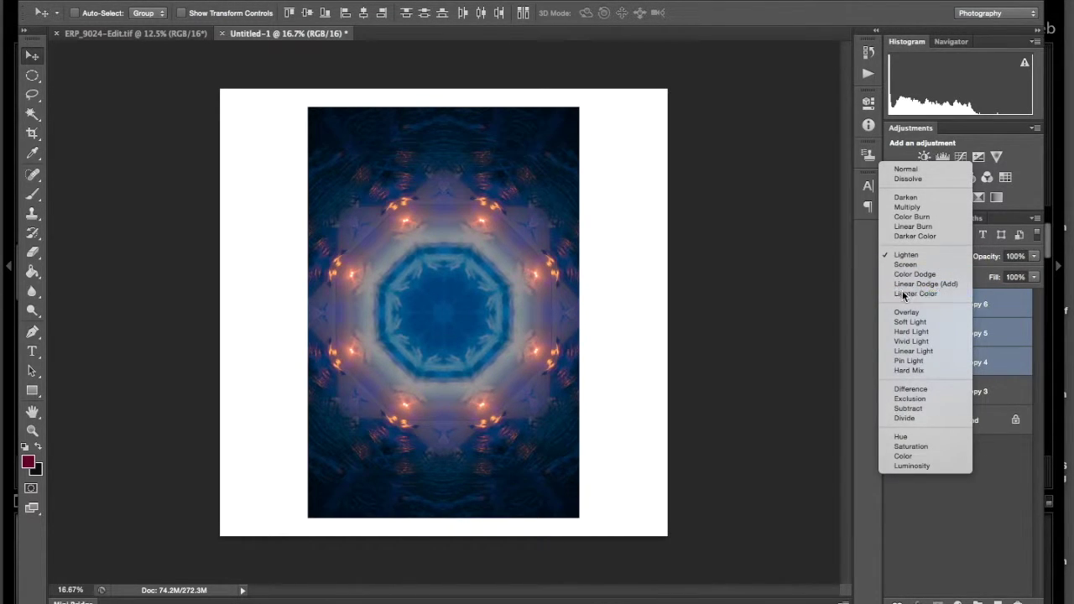
left_click(906, 259)
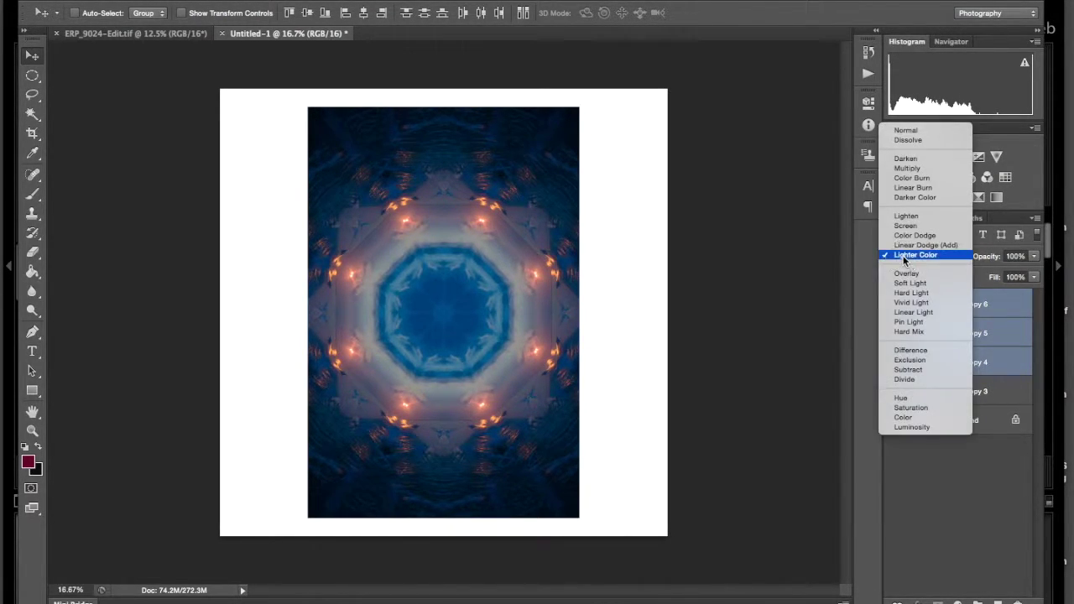
left_click(910, 322)
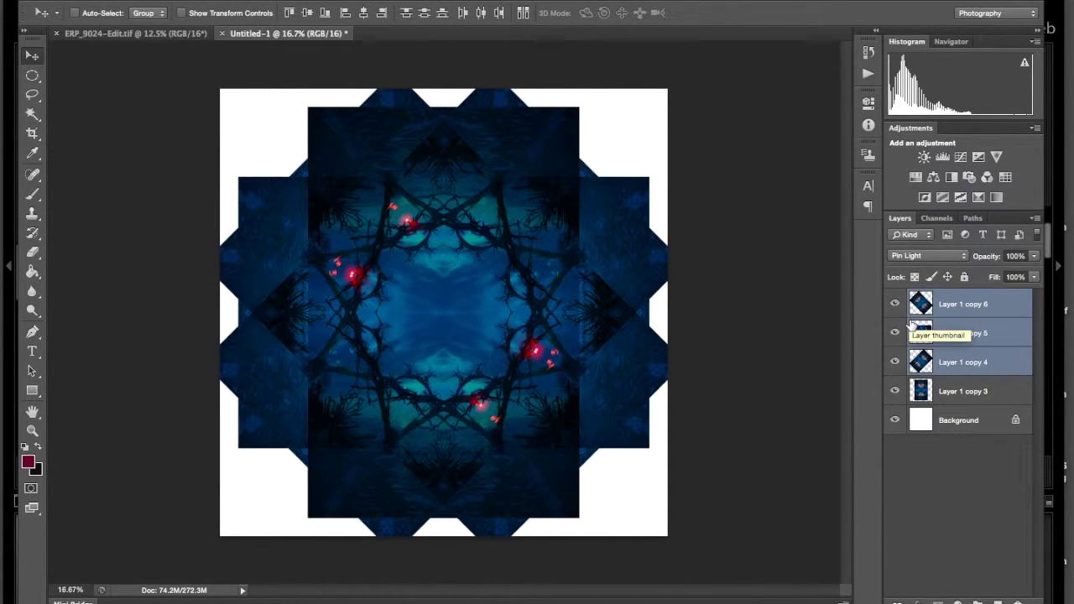
left_click(909, 256)
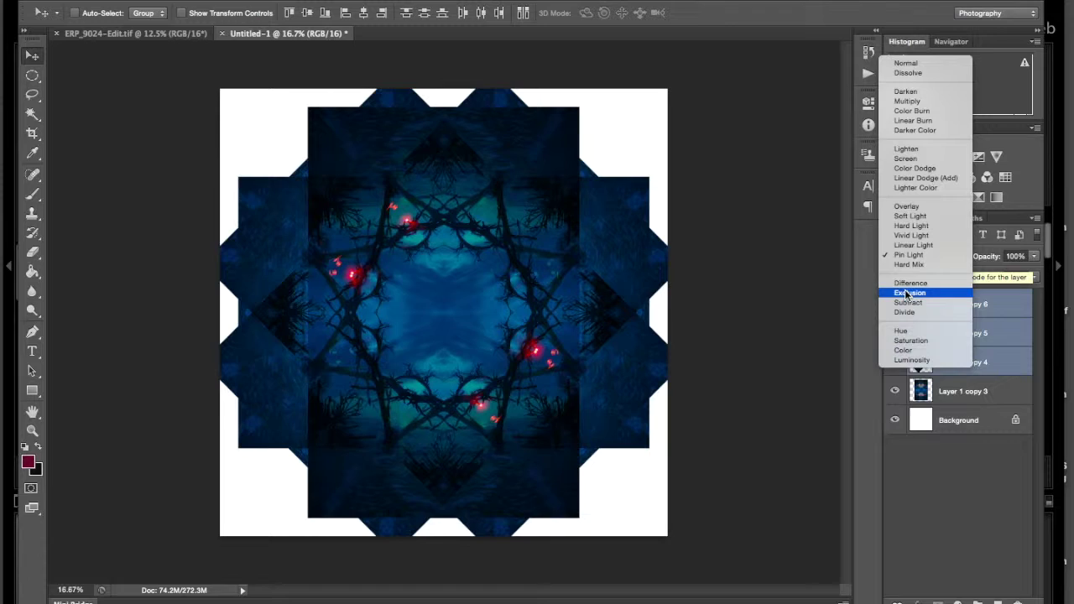
left_click(907, 283)
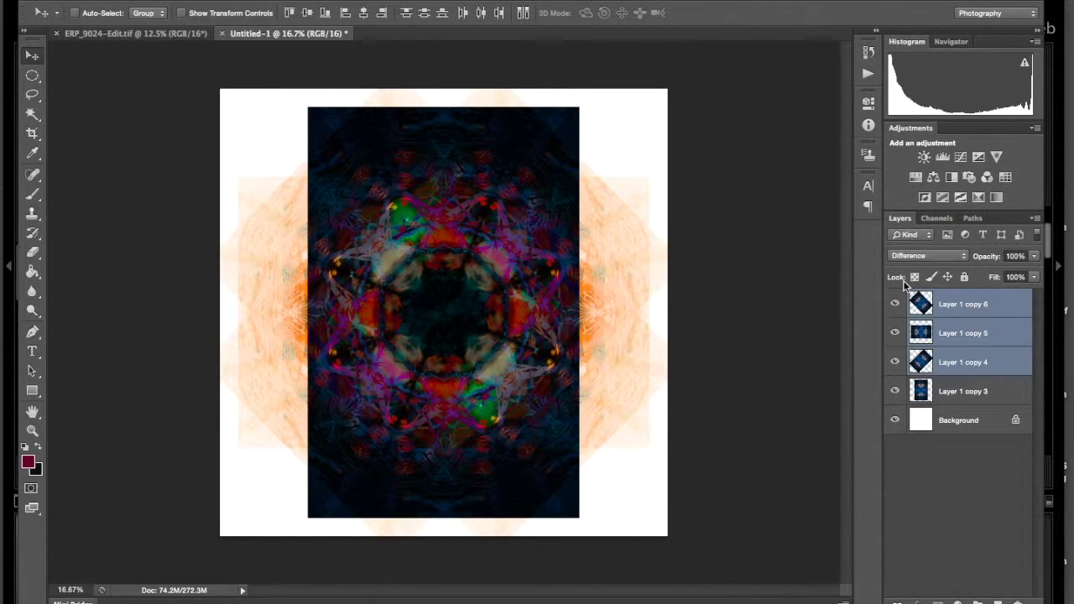
Set the blend mode of the three selected copy layers to Darken
left_click(909, 256)
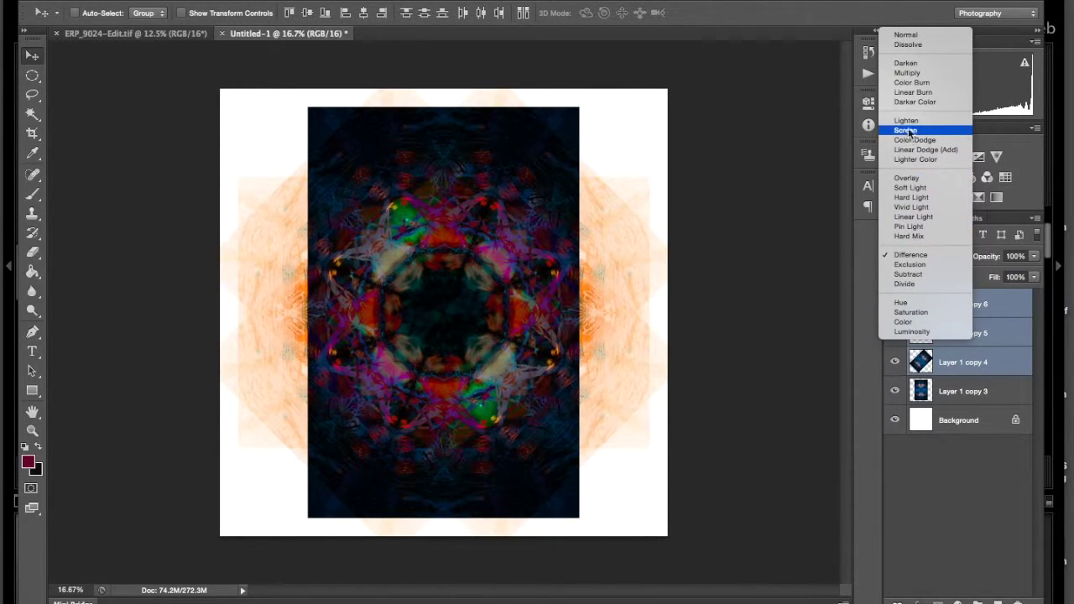
left_click(904, 60)
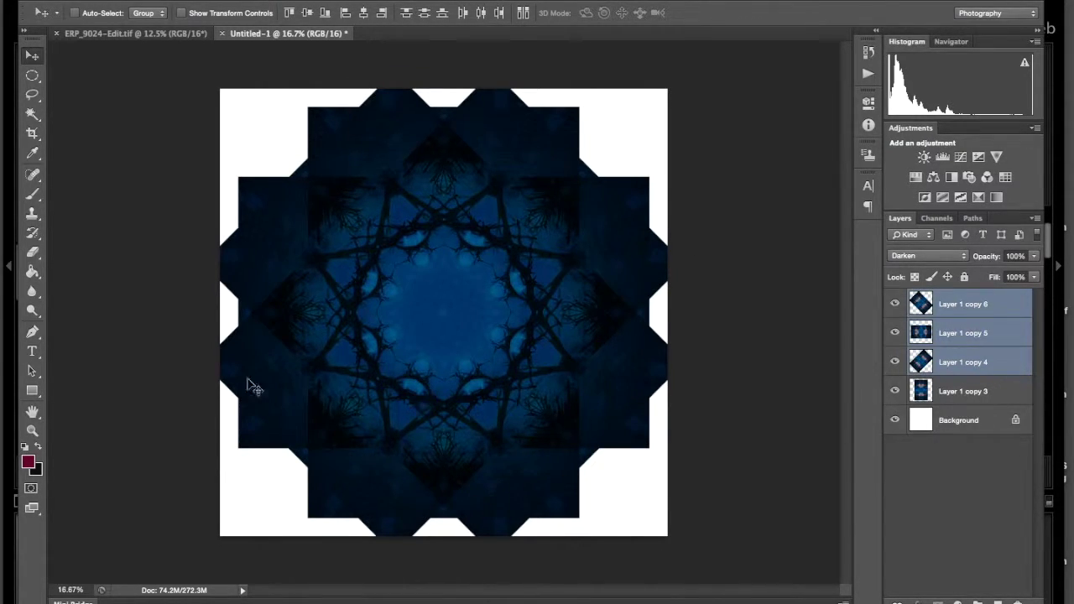
Reset the foreground and background colors to default and fill the Background layer with black using the Paint Bucket
left_click(962, 425)
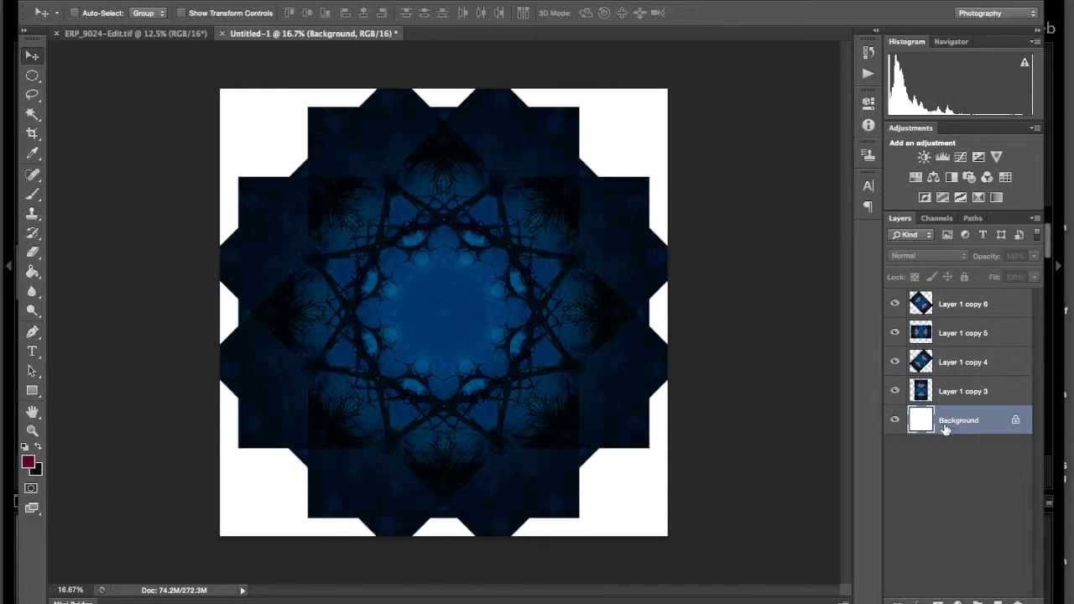
left_click(25, 449)
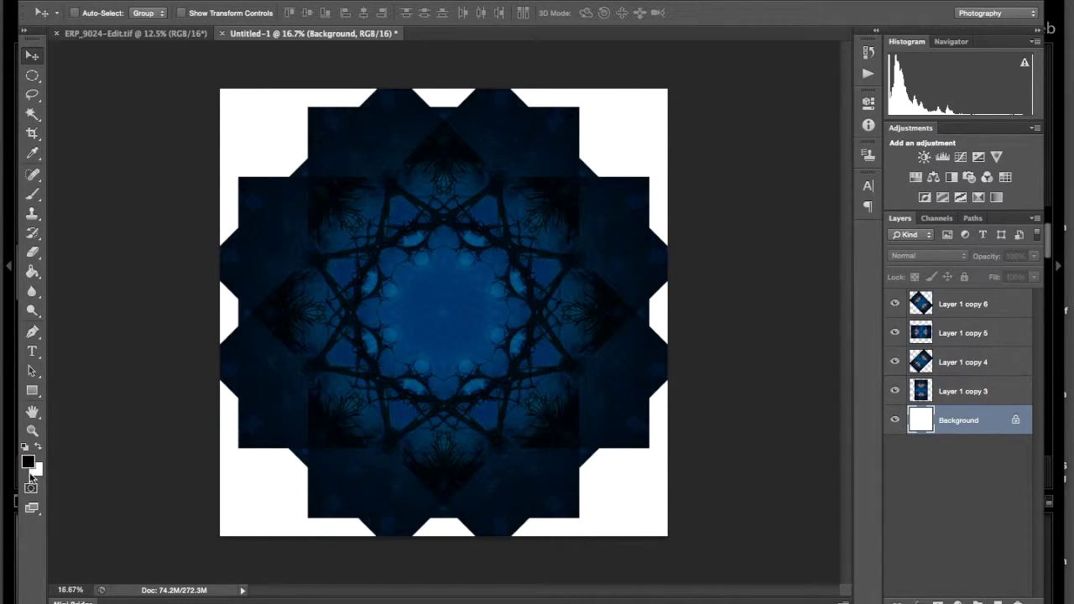
left_click(36, 277)
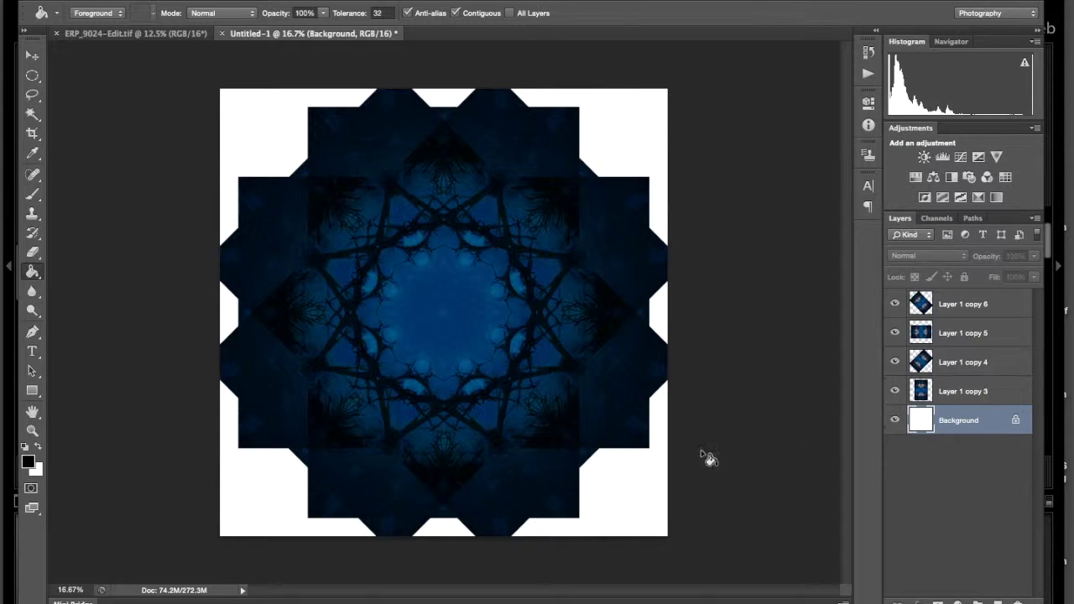
left_click(600, 476)
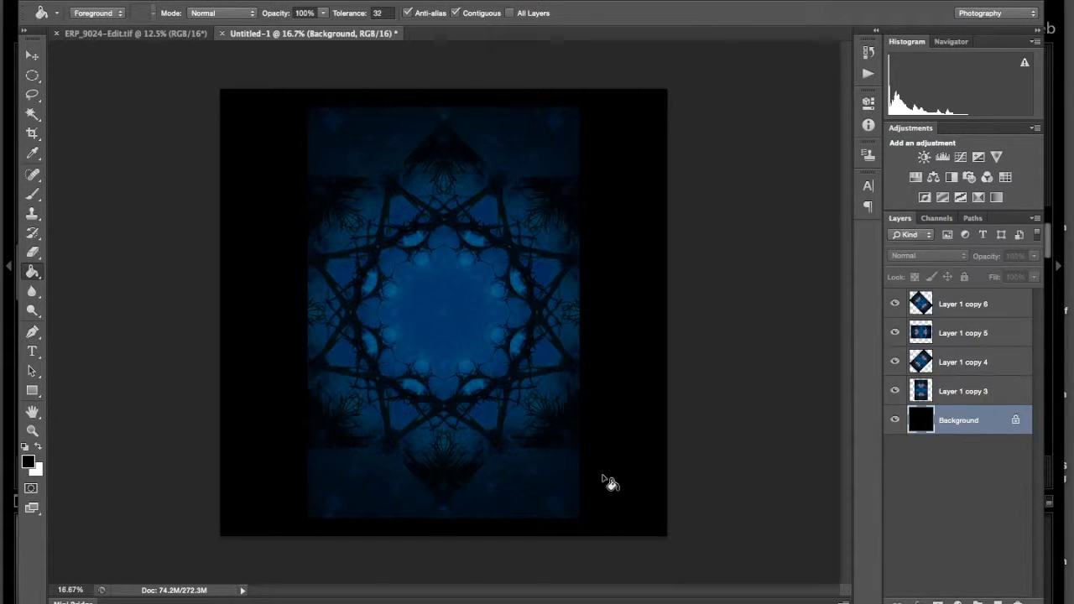
Select Layer 1 copy 6 through Layer 1 copy 4 and set their blend mode to Lighten over the black background
left_click(944, 308)
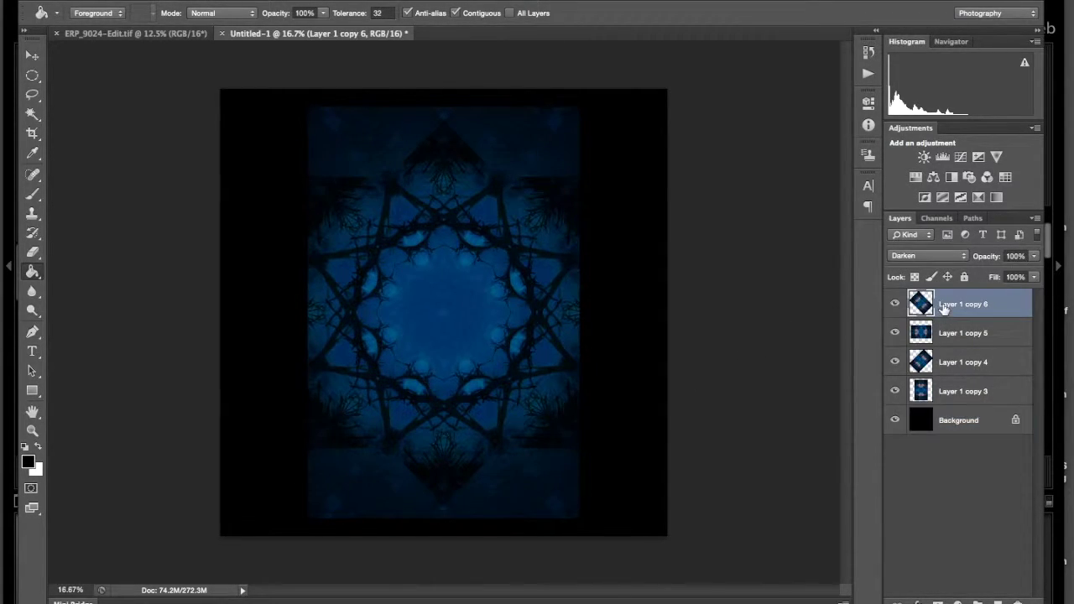
left_click(963, 366, "shift")
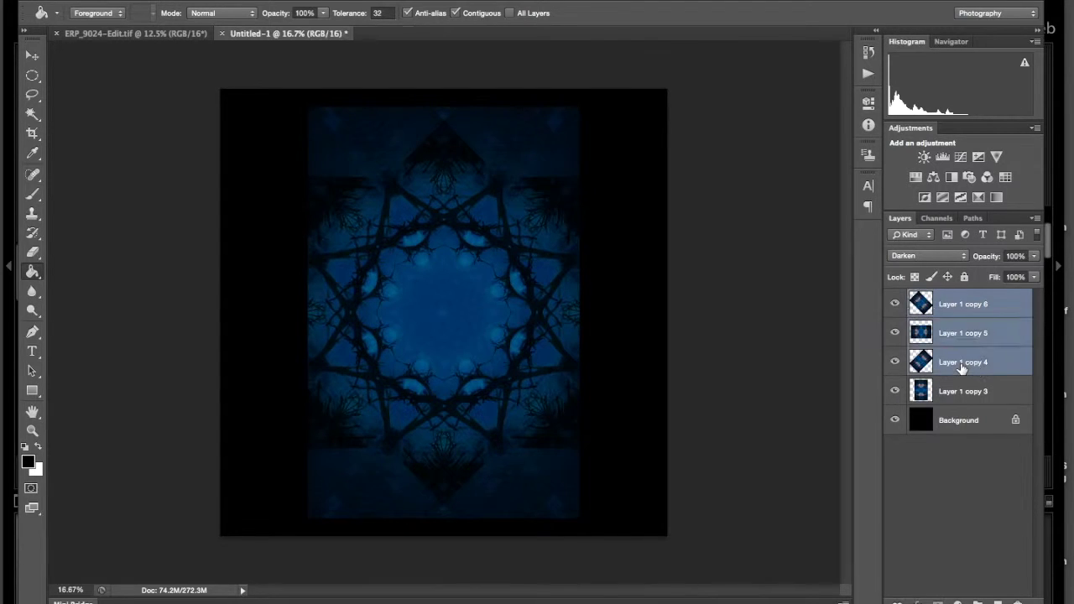
left_click(939, 256)
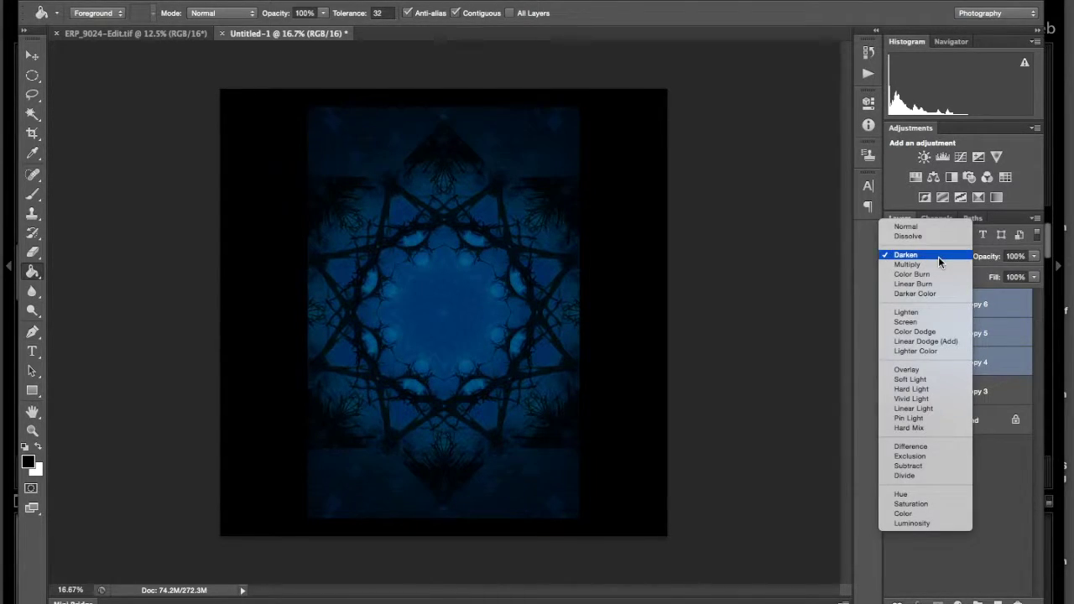
left_click(930, 313)
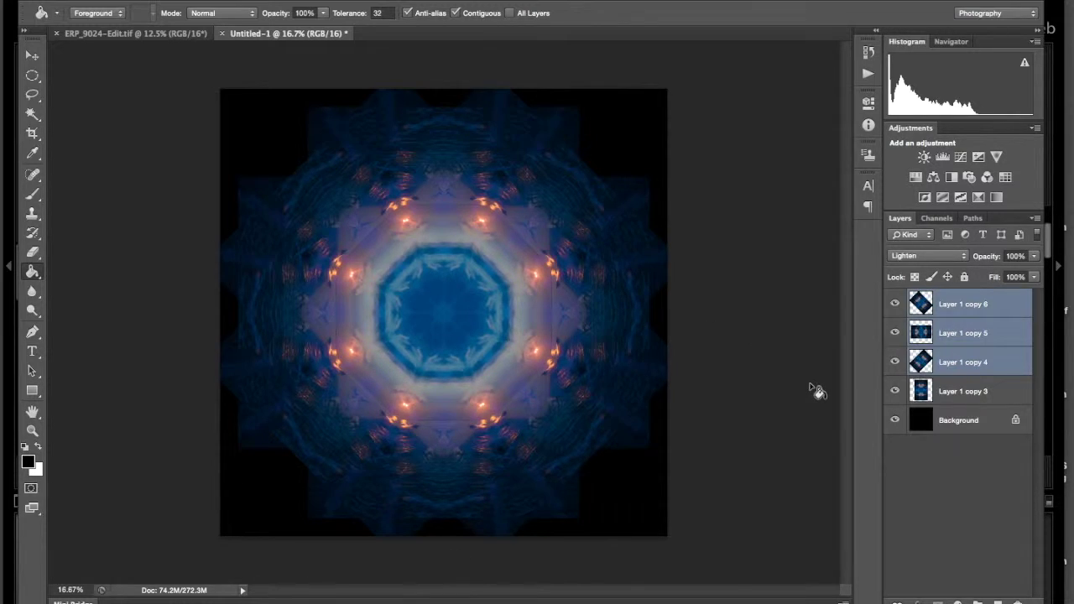
Add a white-filled layer directly above the Background, and toggle its visibility off and on to compare the backdrops
left_click(963, 418)
left_click(998, 602)
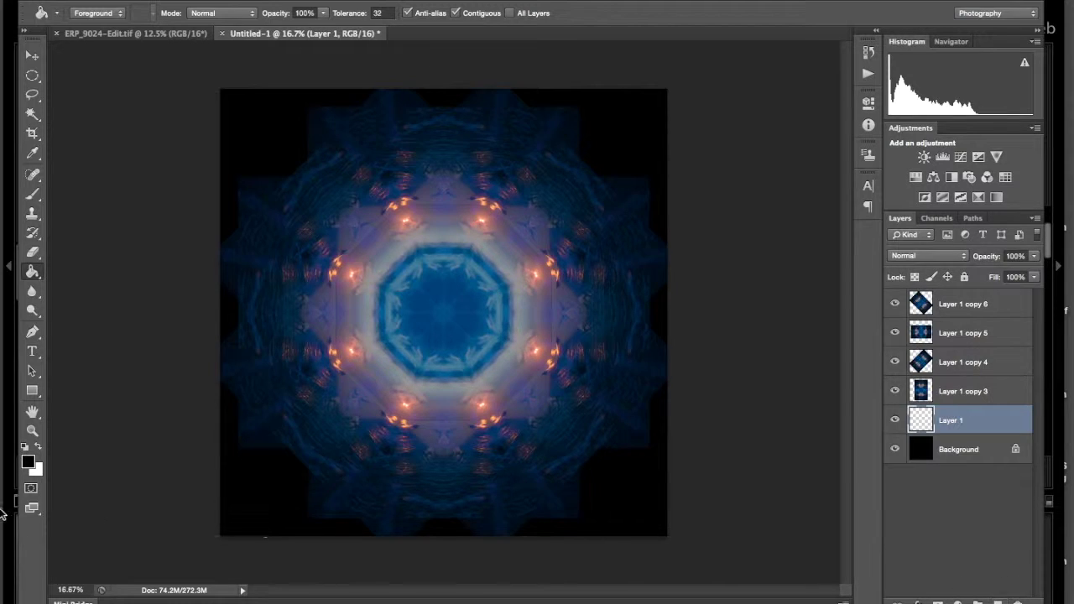
left_click(38, 447)
left_click(257, 462)
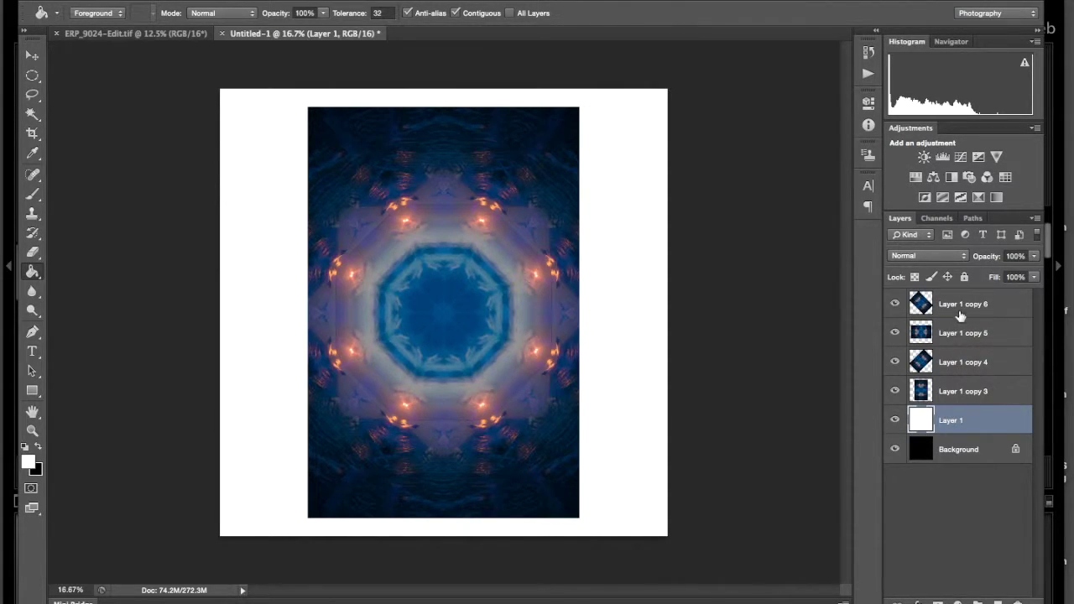
left_click(895, 421)
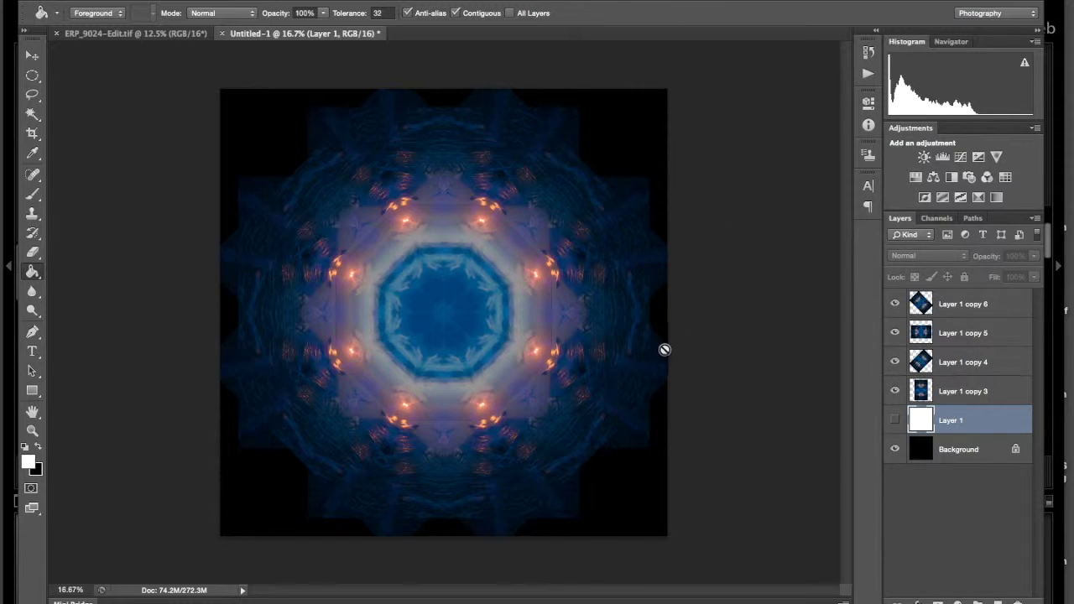
left_click(895, 419)
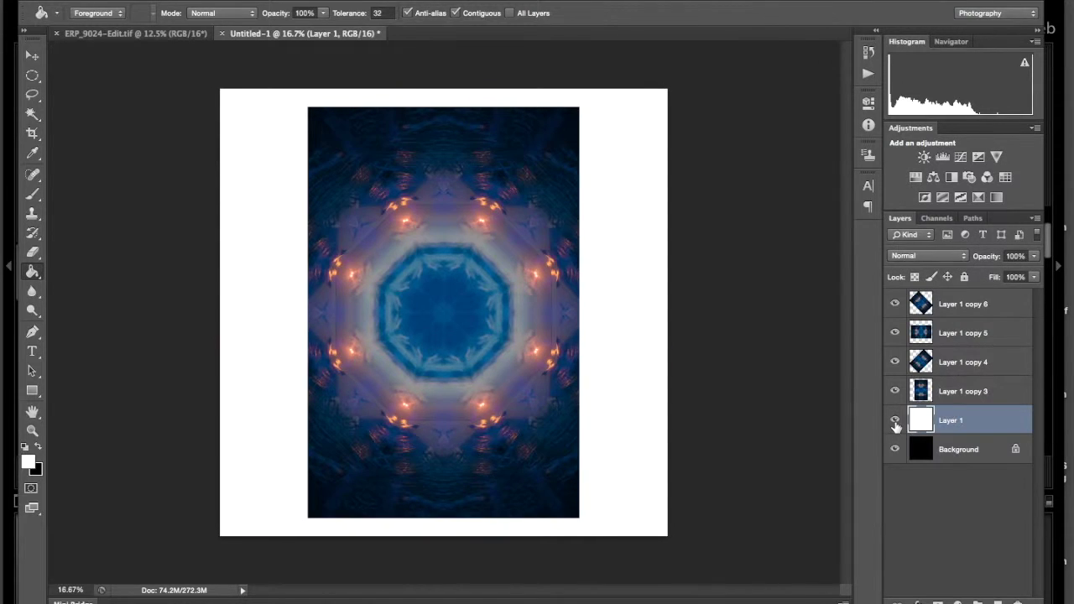
Set Layer 1 copy 6, copy 5 and copy 4 to Darken, and hide the white Layer 1
left_click(963, 314)
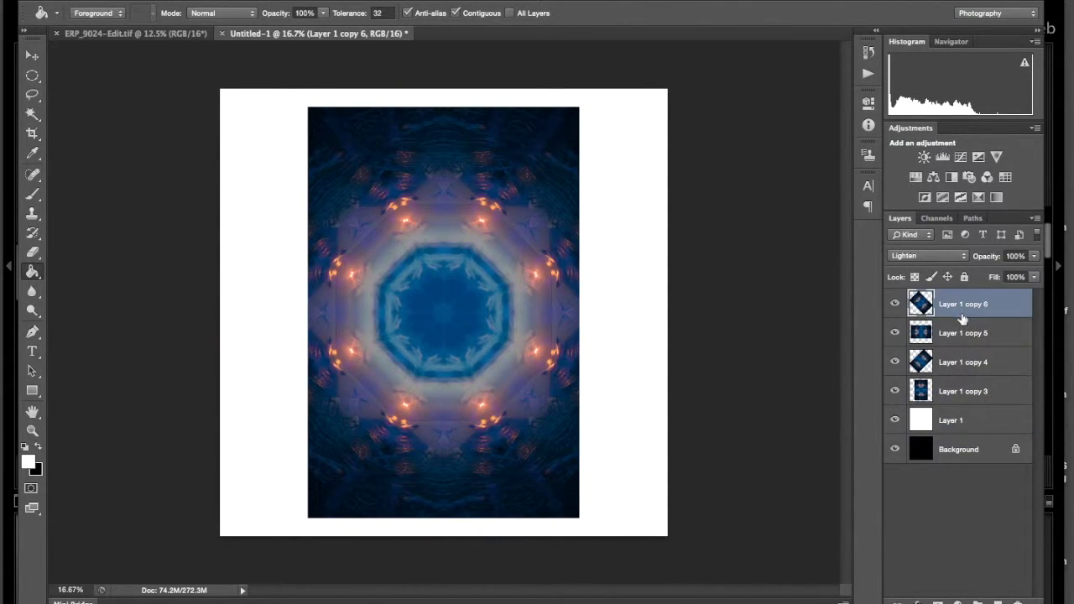
left_click(963, 370, "shift")
left_click(920, 255)
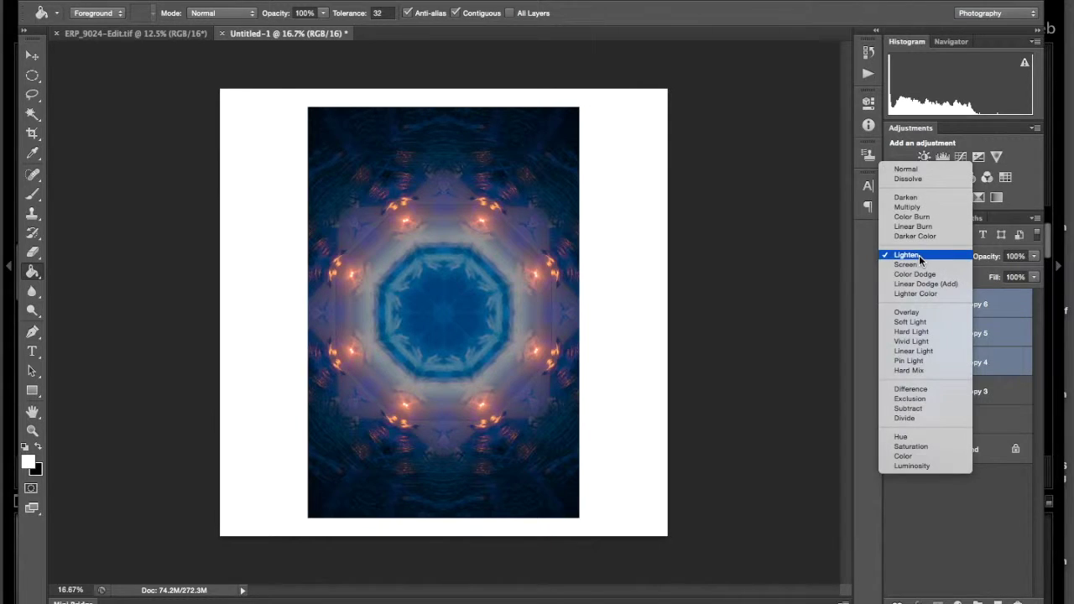
left_click(906, 200)
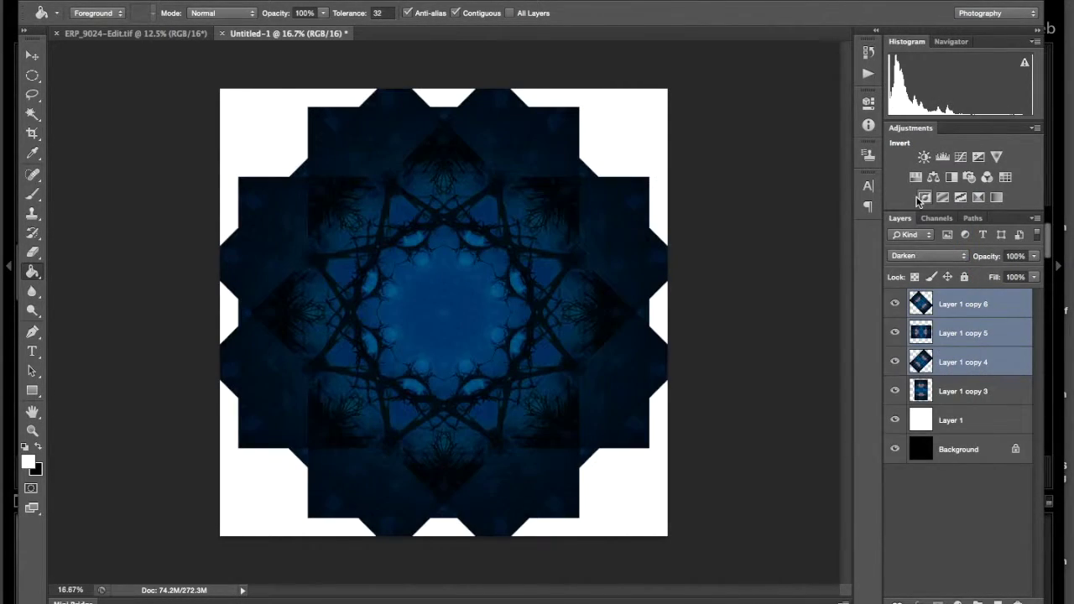
left_click(895, 420)
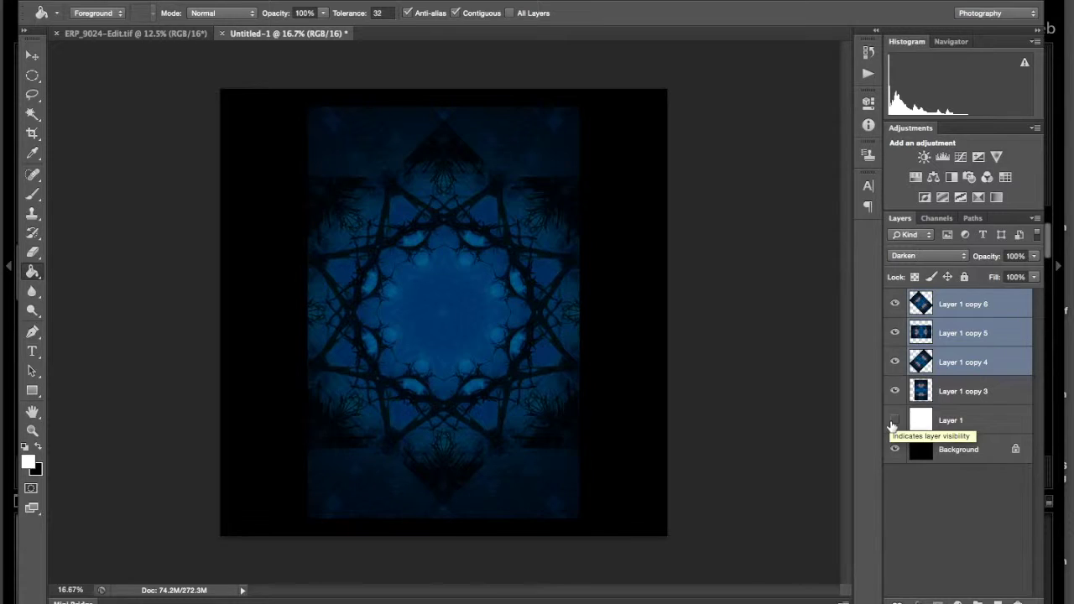
Show the white Layer 1 and add a new empty layer directly above it
left_click(893, 422)
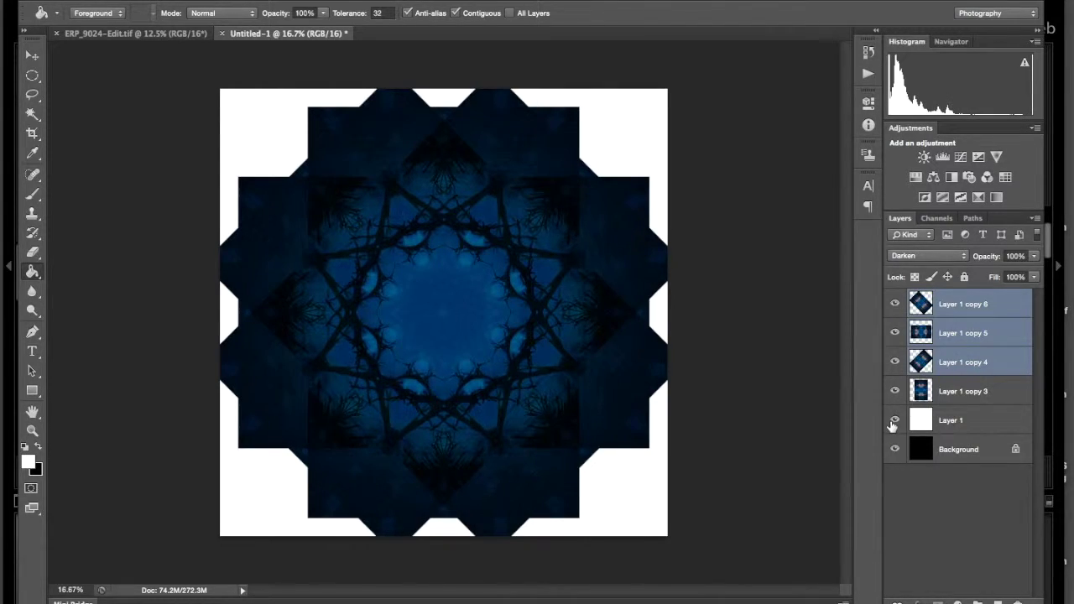
left_click(977, 421)
left_click(997, 602)
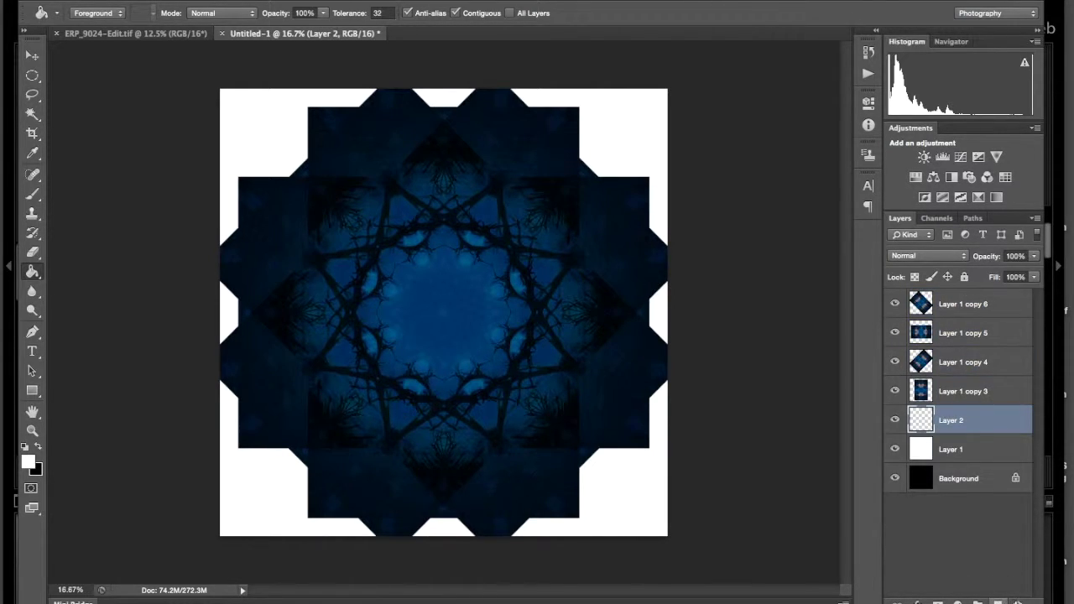
left_click(28, 460)
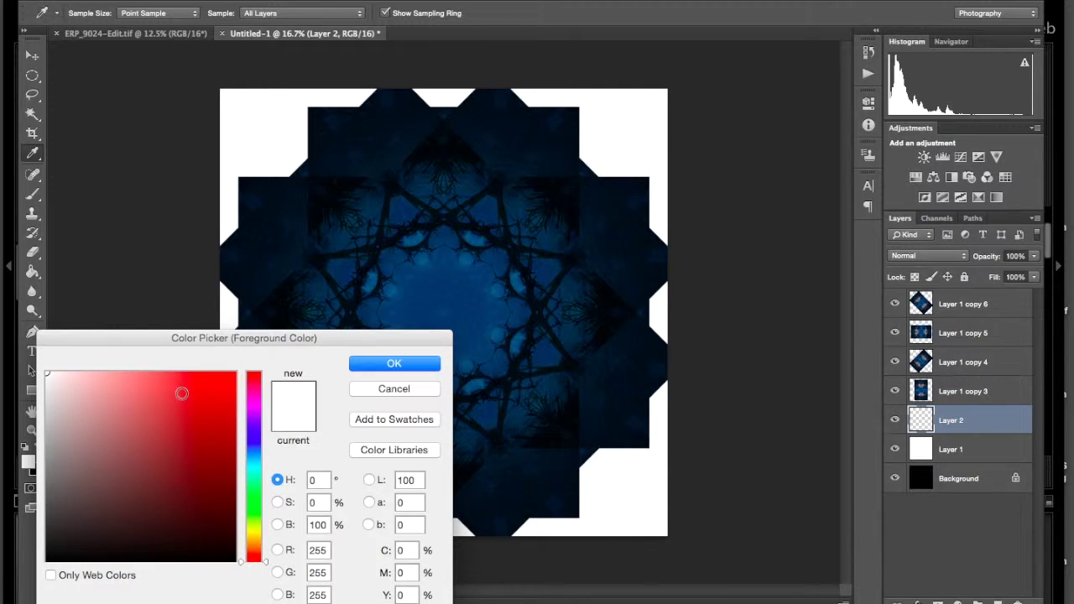
left_click_drag(155, 342, 227, 283)
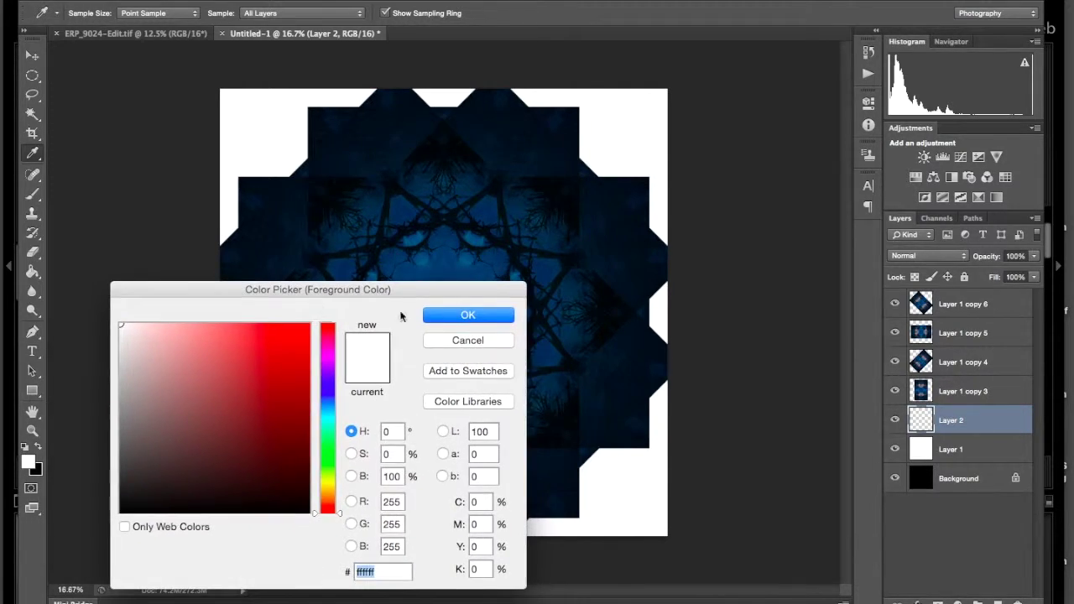
left_click(500, 341)
key("g")
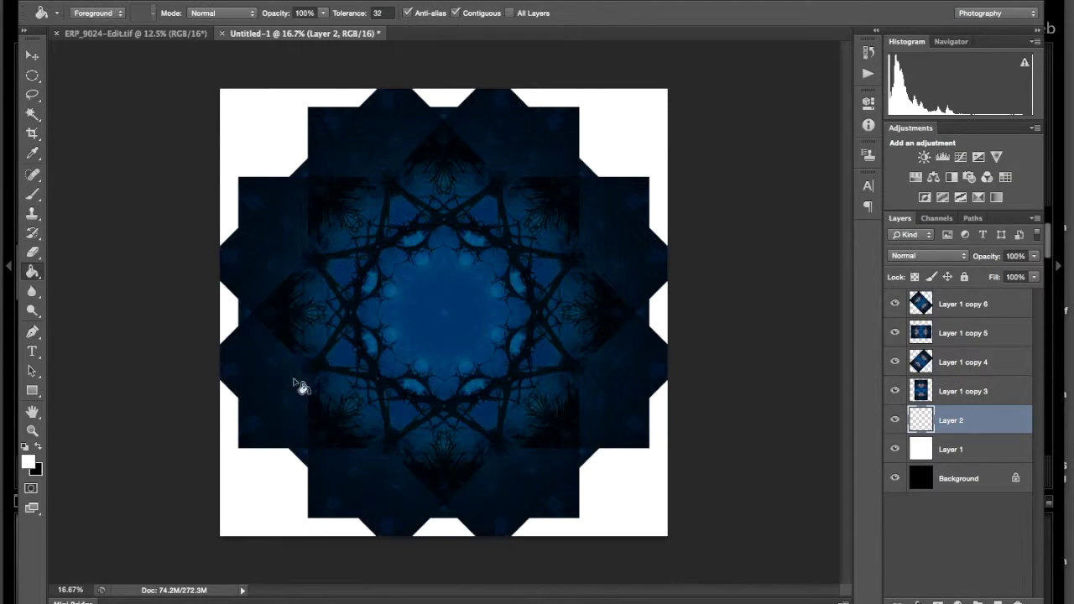
Set the foreground color to a dark blue (H 204, S 100, B 49) sampled from the mandala's central area
left_click(32, 462)
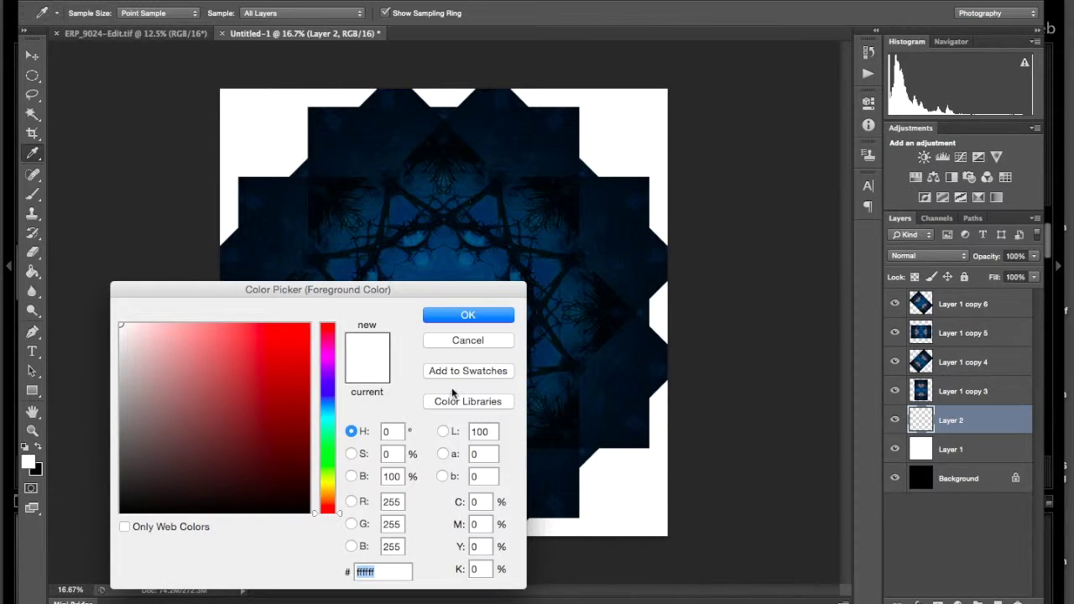
left_click_drag(322, 436, 333, 413)
left_click(231, 385)
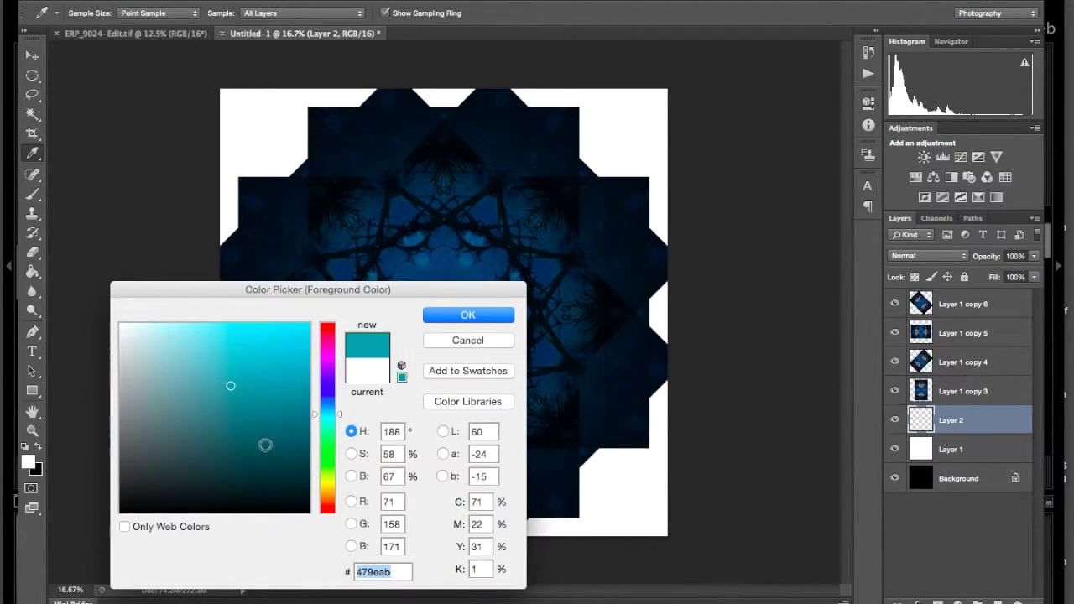
left_click(248, 412)
left_click(254, 465)
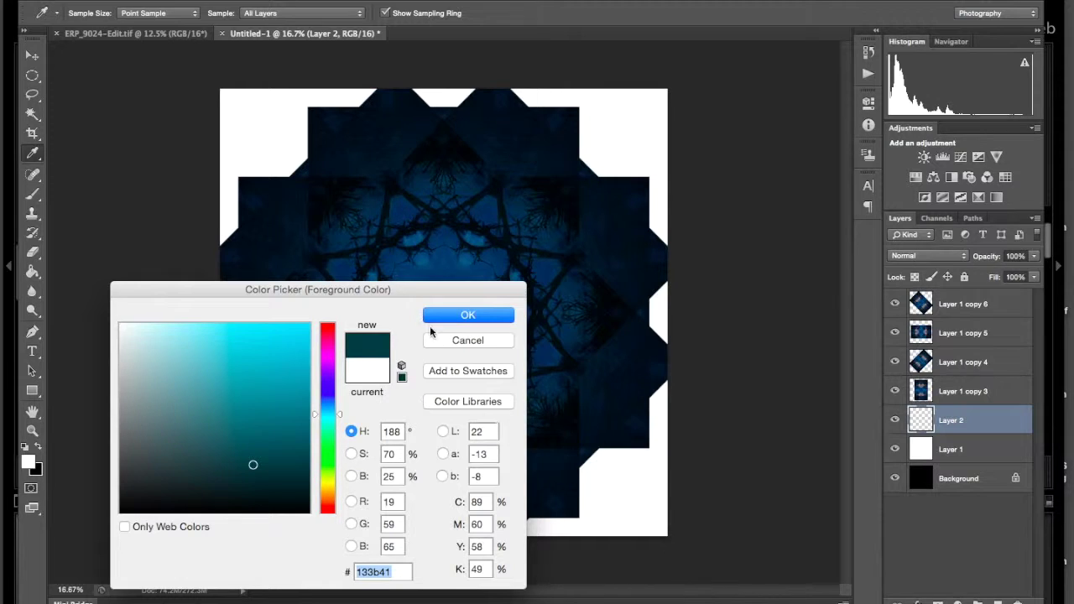
left_click_drag(402, 292, 391, 401)
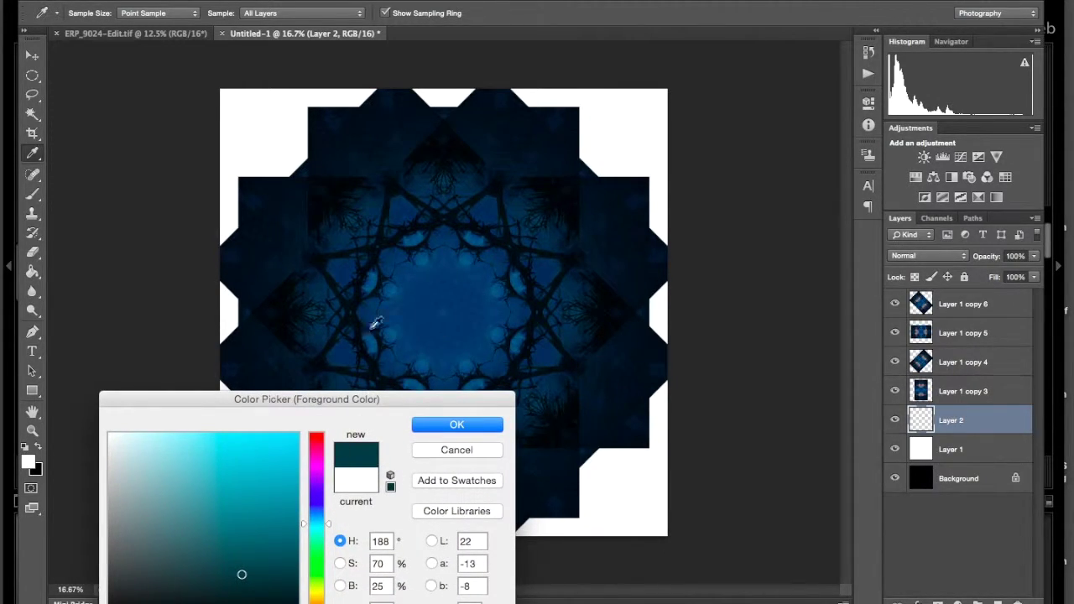
left_click(429, 252)
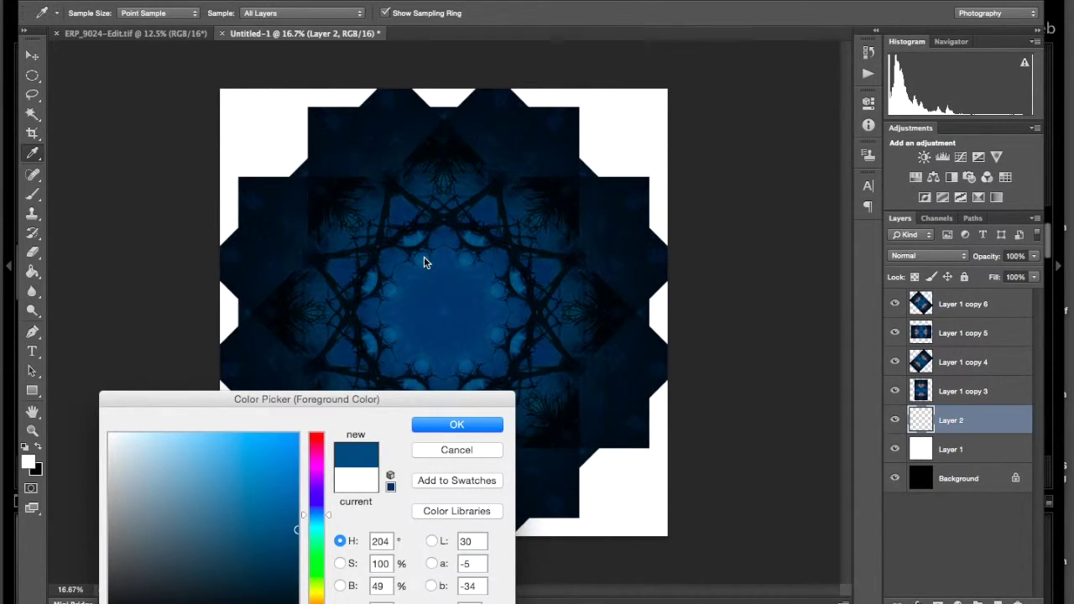
left_click(435, 427)
Fill Layer 2 with the sampled blue using the Paint Bucket, and delete that layer
key("g")
left_click(266, 476)
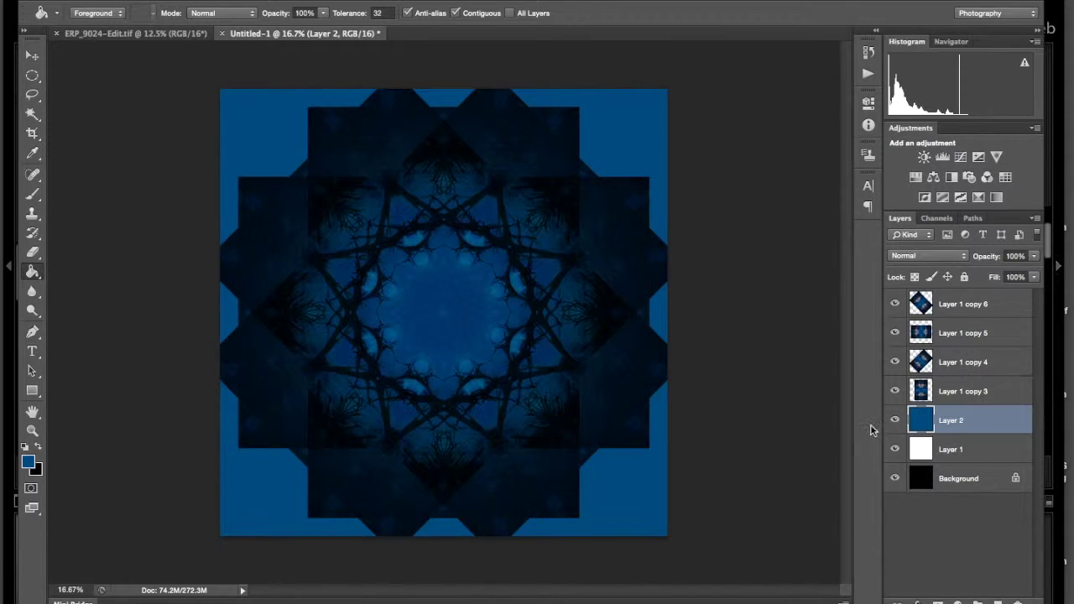
left_click_drag(972, 422, 1020, 599)
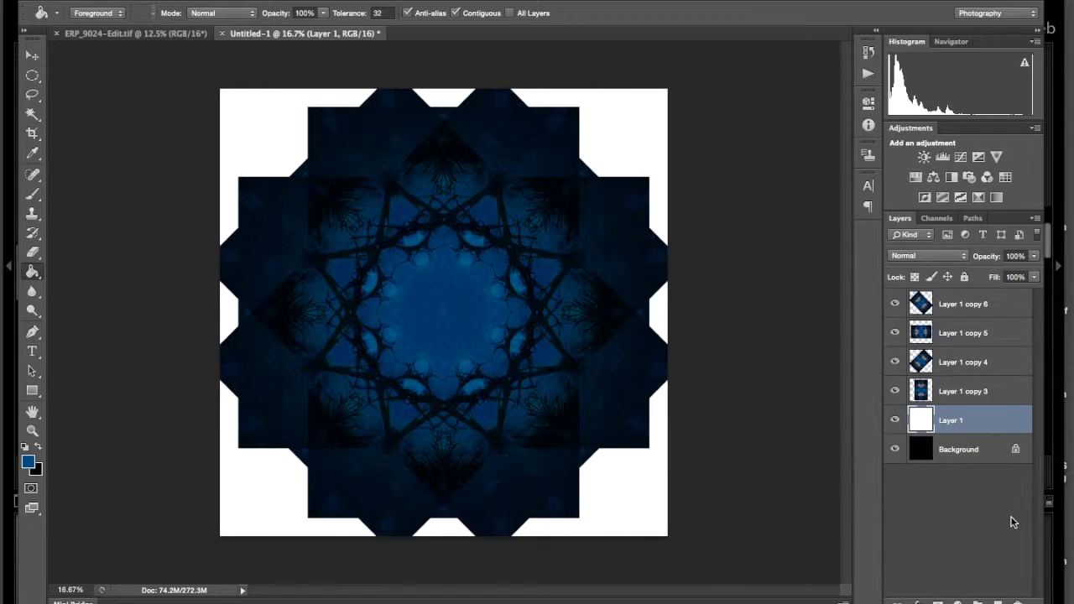
Convert the locked black Background into a regular layer with the default settings, and delete it
left_click(946, 452)
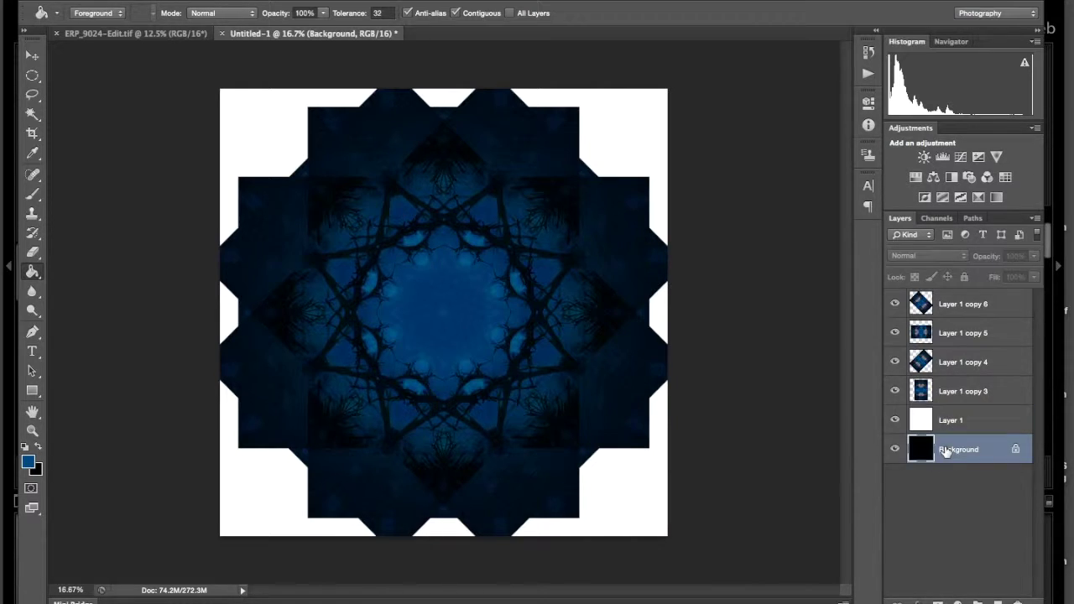
double_click(1015, 449)
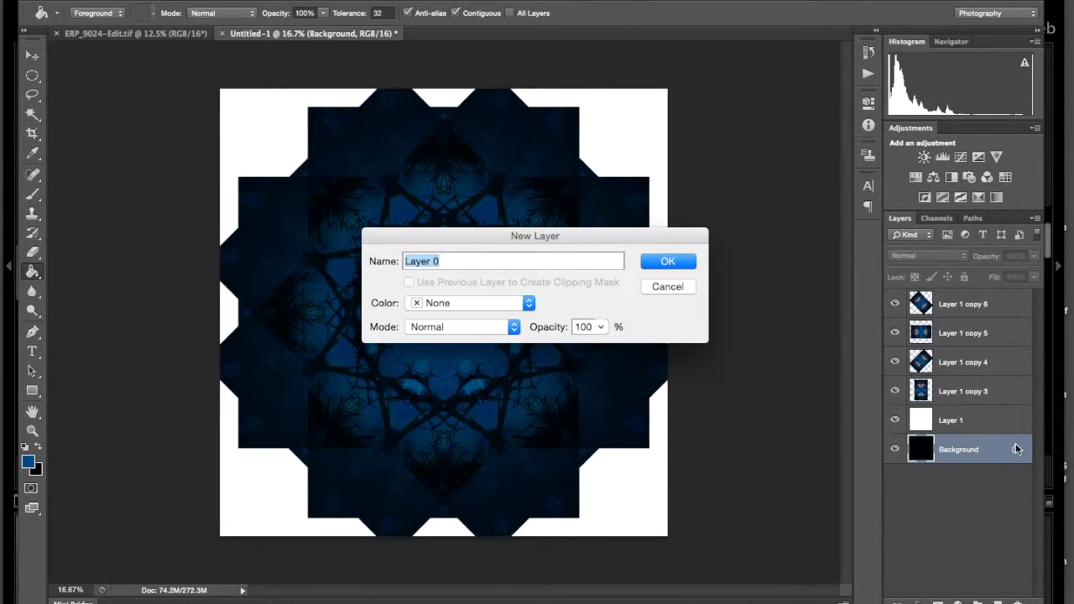
left_click(660, 264)
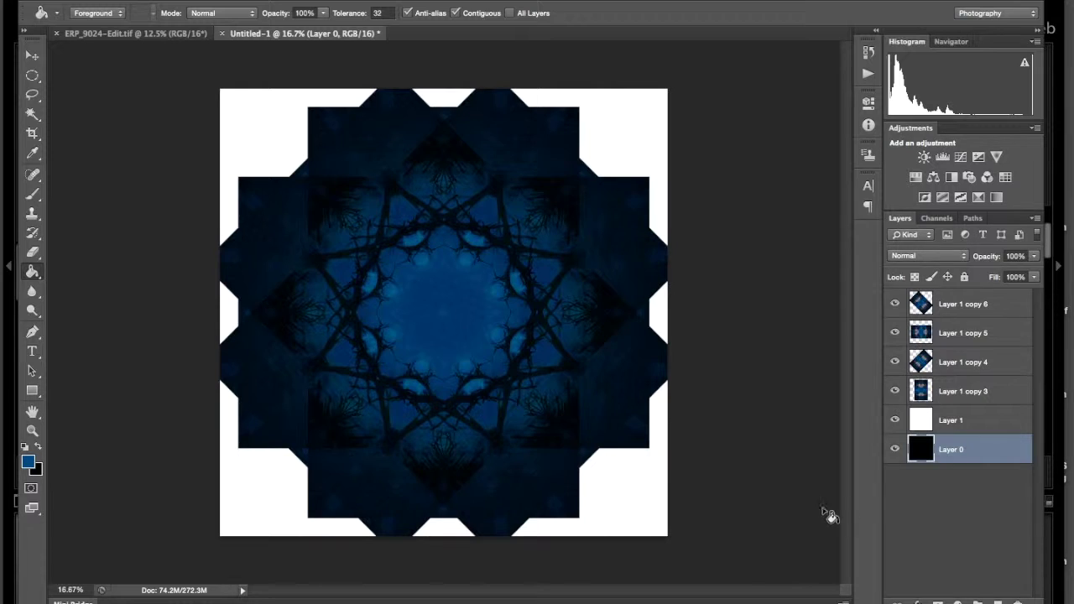
left_click_drag(996, 455, 1019, 600)
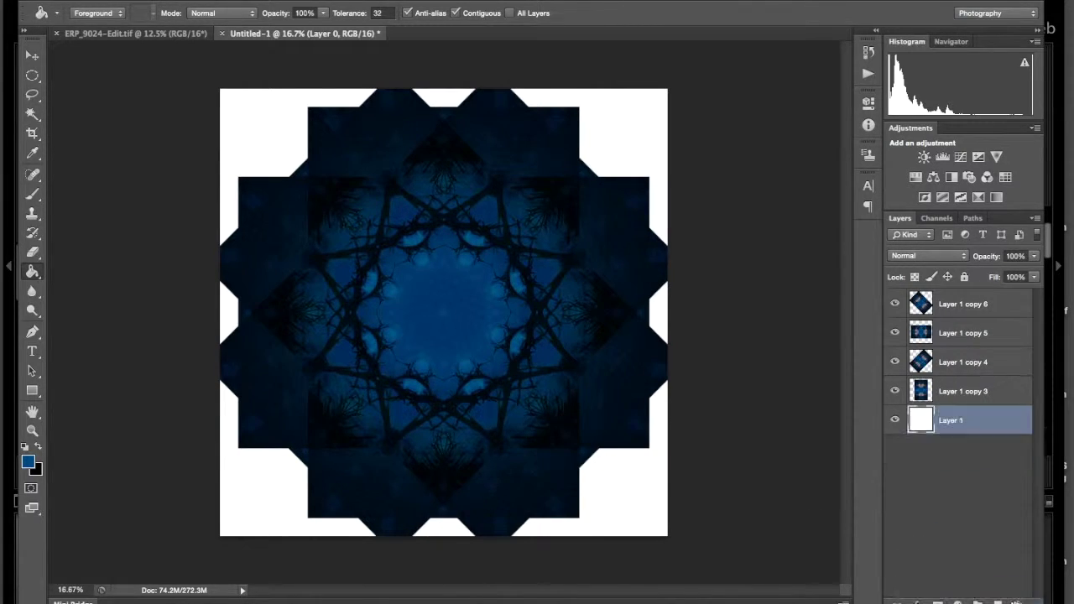
Select all layers from Layer 1 copy 6 down to the white Layer 1 and merge them into one
left_click(967, 309)
key("shift+alt+k")
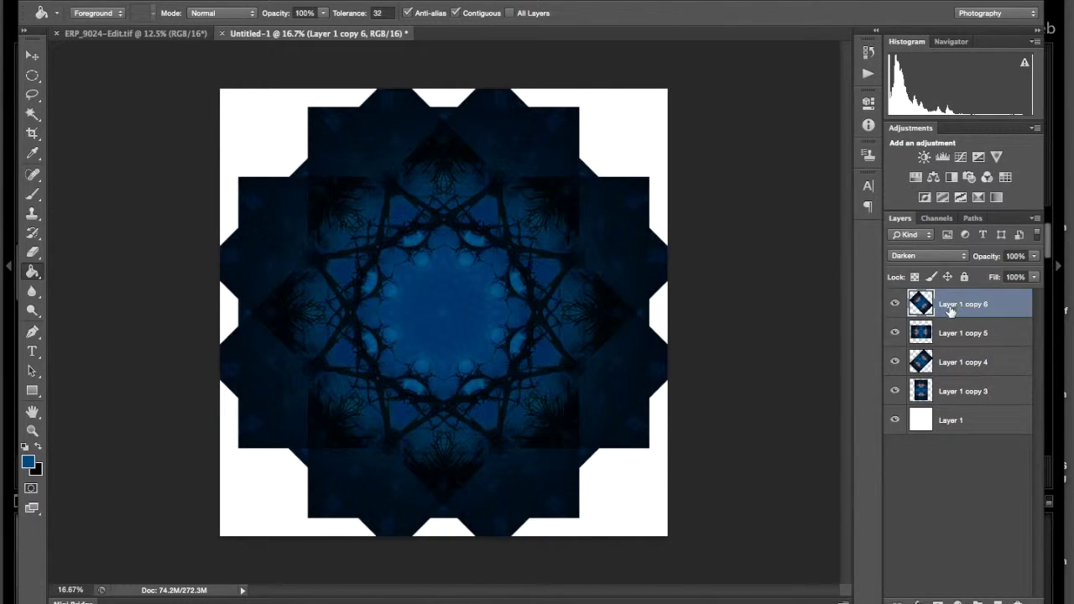
left_click(974, 421, "shift")
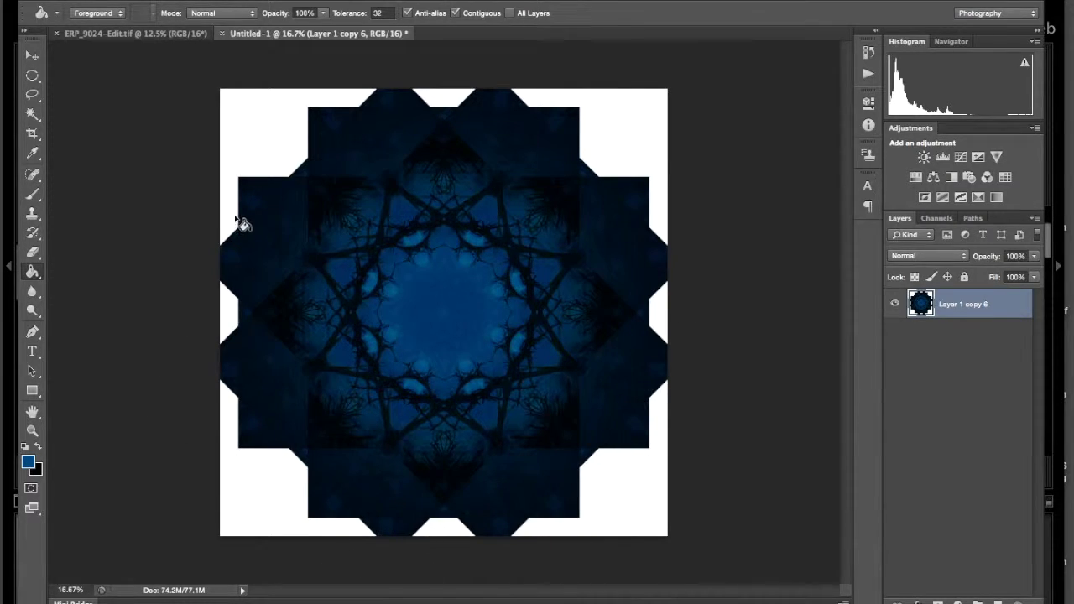
Activate the Elliptical Marquee tool with its Fixed Ratio style at width 1 and height 1
left_click(29, 78)
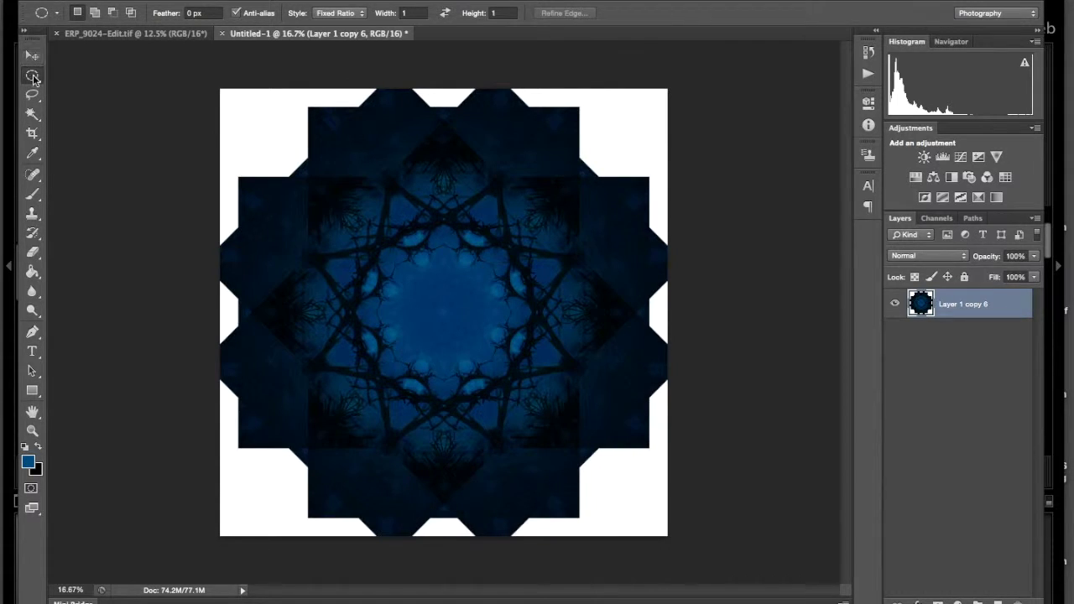
left_click(33, 77)
left_click(34, 77)
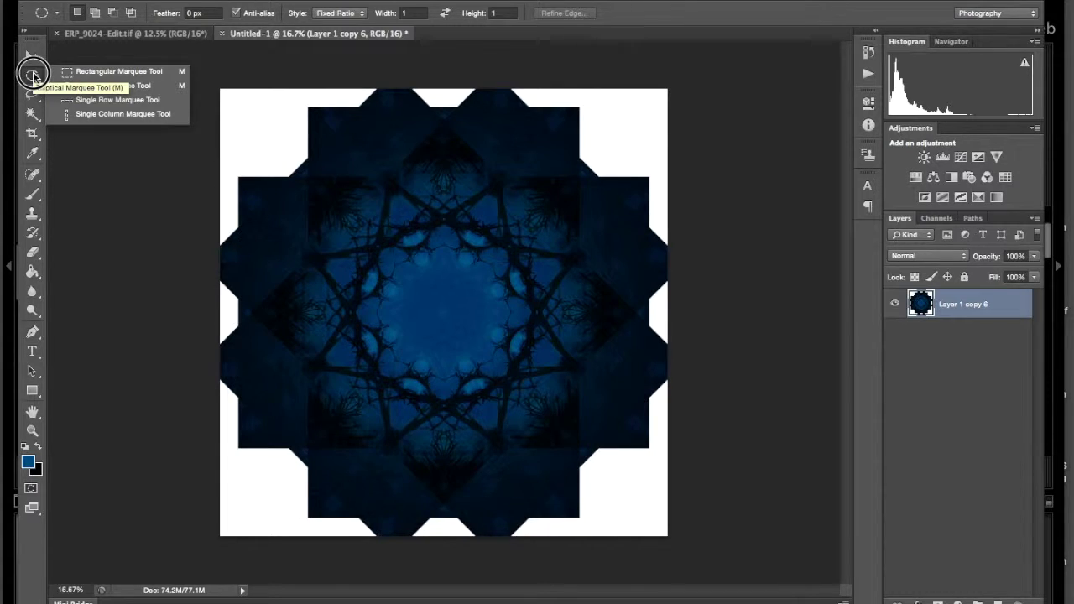
left_click(107, 164)
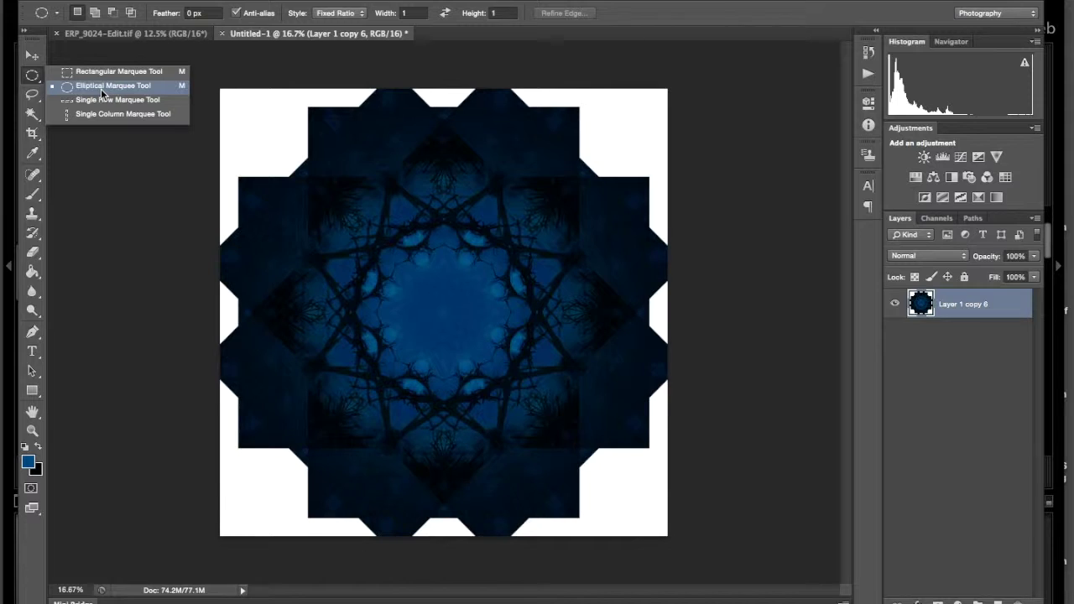
left_click(101, 87)
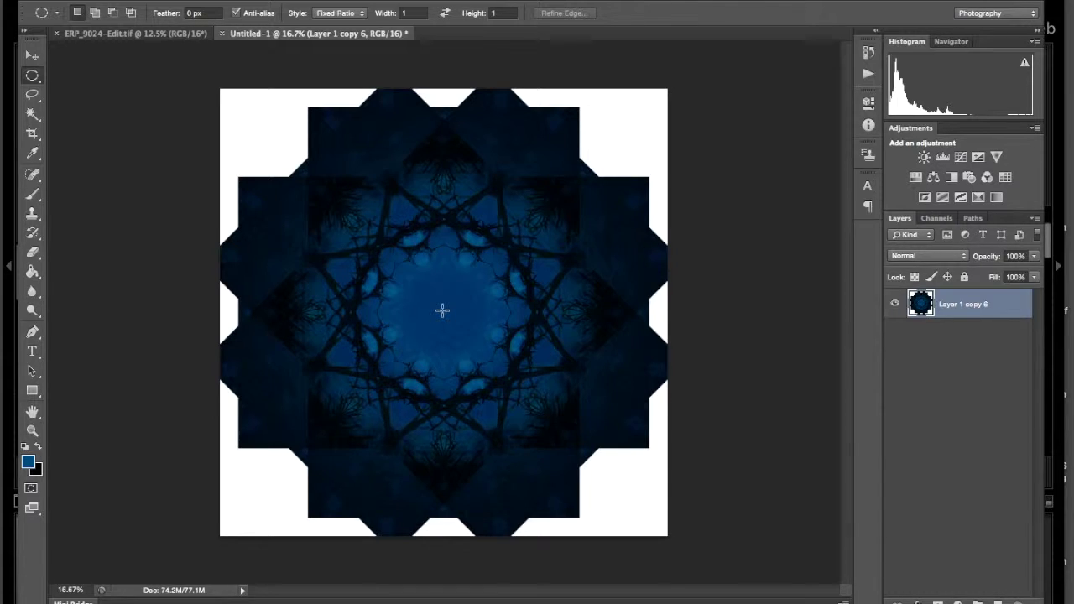
Try a small circular selection over the upper edge of the mandala's inner ring, and deselect it
left_click_drag(400, 215, 373, 273)
left_click_drag(366, 266, 431, 316)
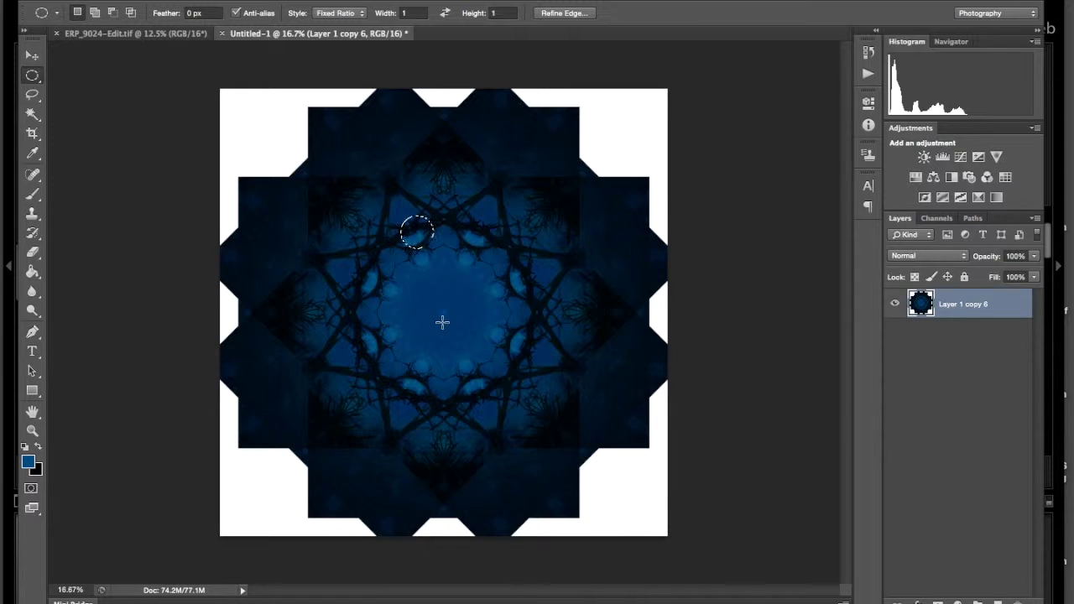
left_click(442, 321)
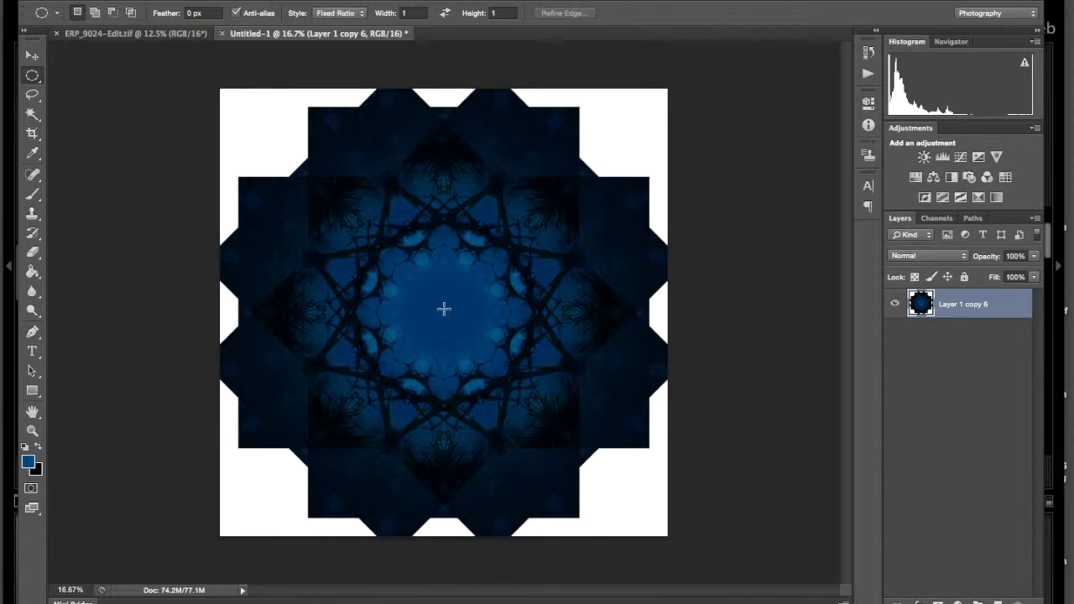
Draw a large circular selection outward from the mandala's center, invert it, and delete everything outside the circle
left_click(444, 309)
left_click_drag(444, 309, 628, 8)
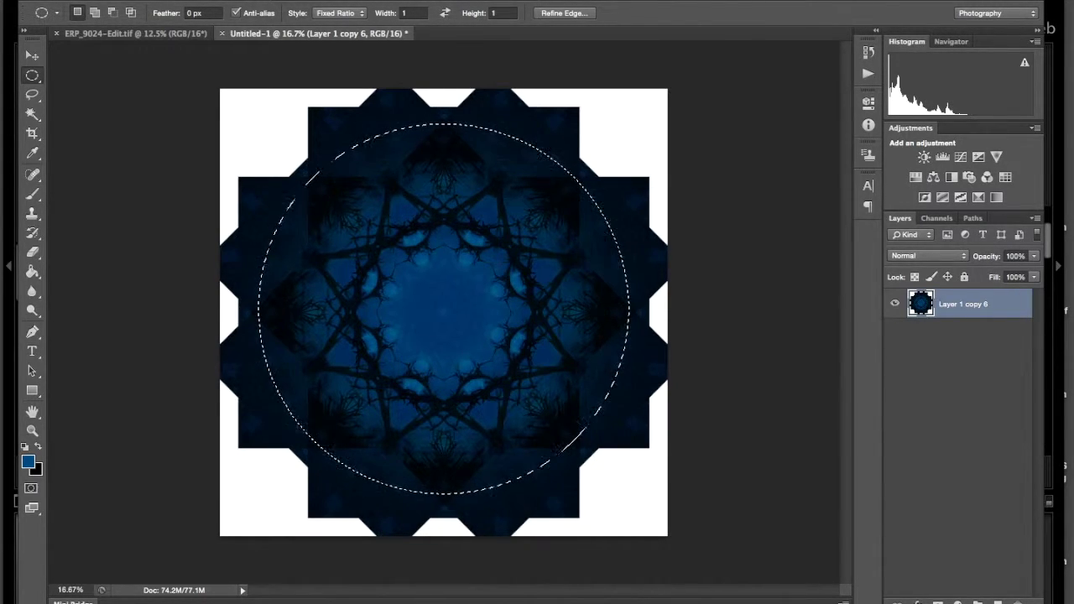
left_click(311, 0)
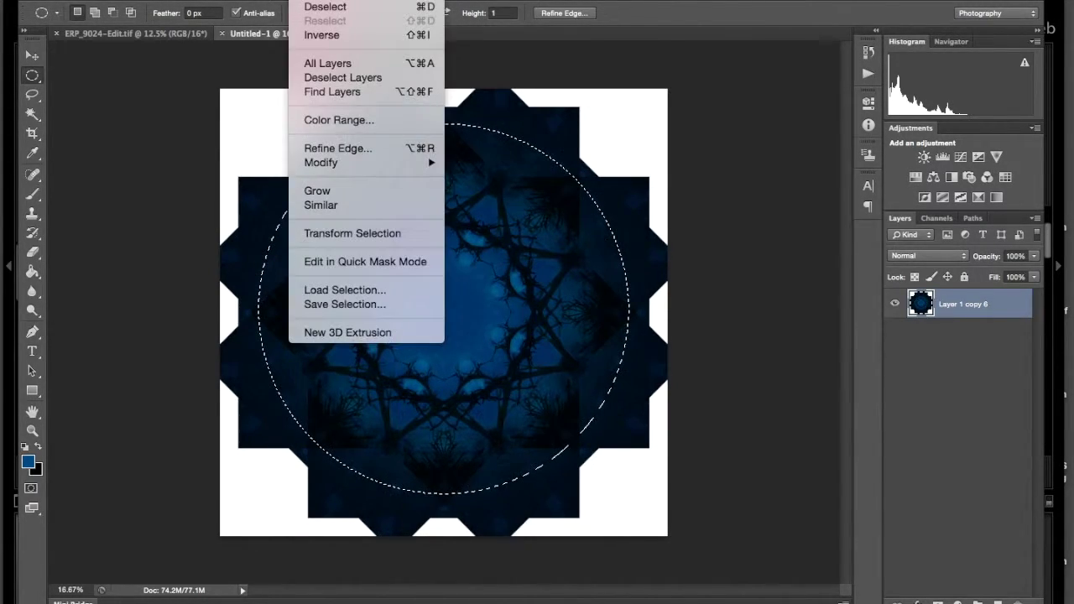
left_click(328, 36)
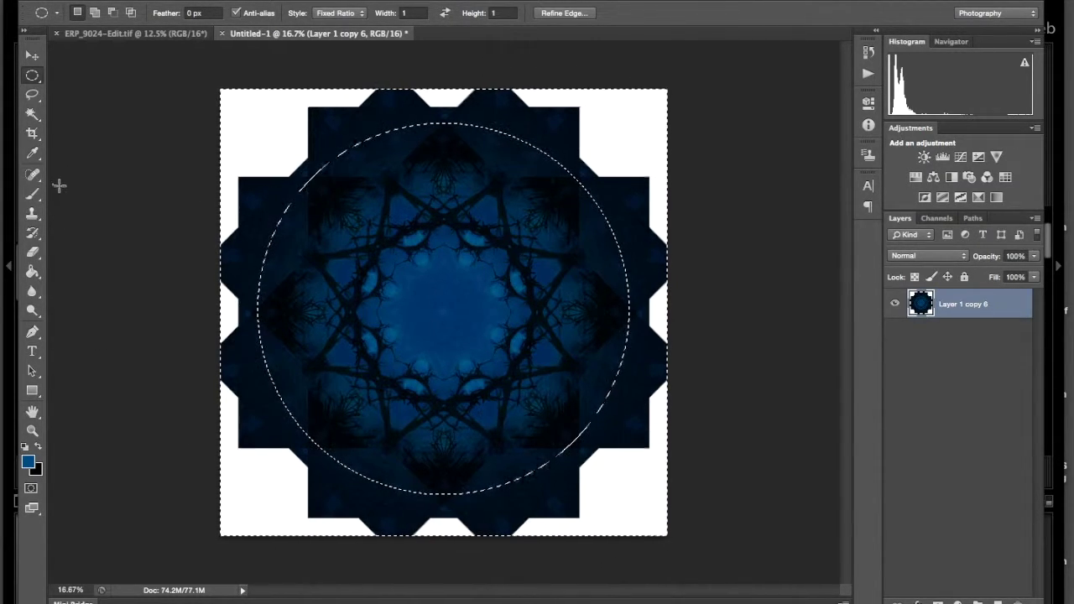
left_click(31, 58)
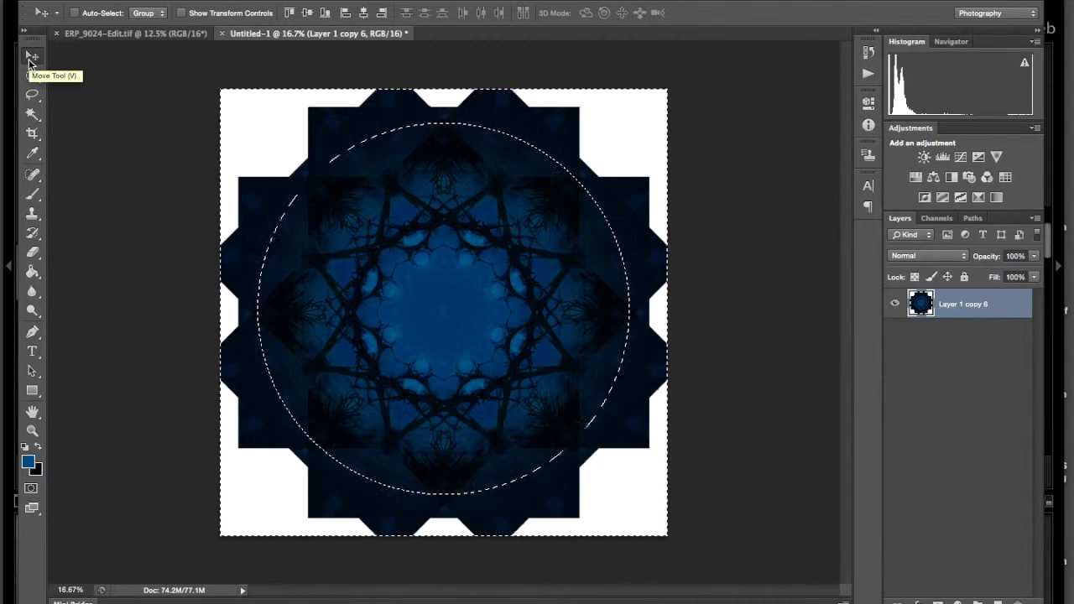
key("Delete")
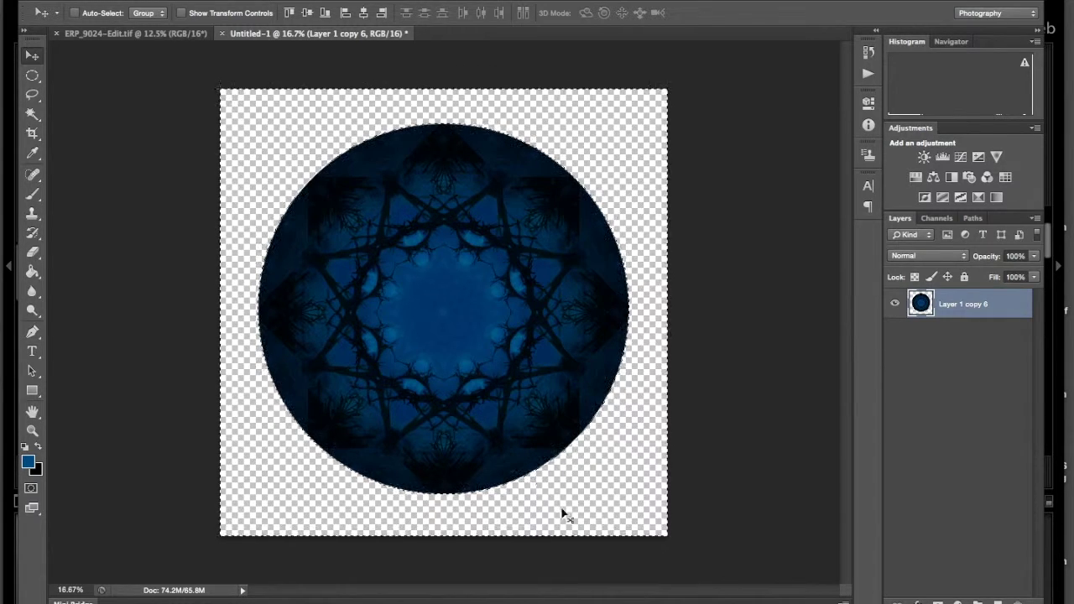
Add a new layer beneath the circular mandala and fill the selected area outside the circle with the dark blue foreground color
left_click(997, 602, "ctrl")
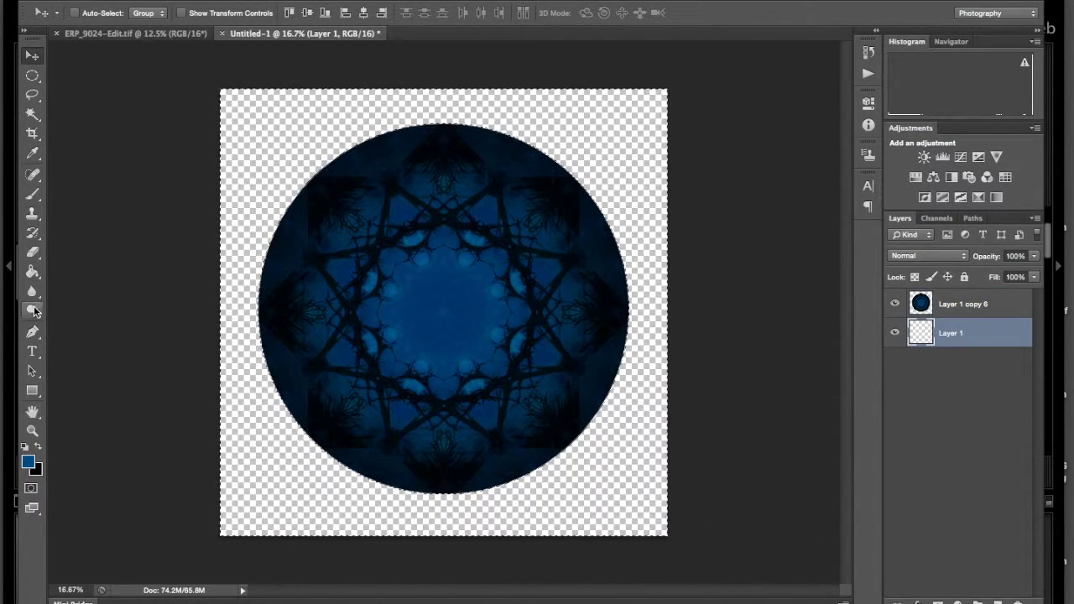
key("g")
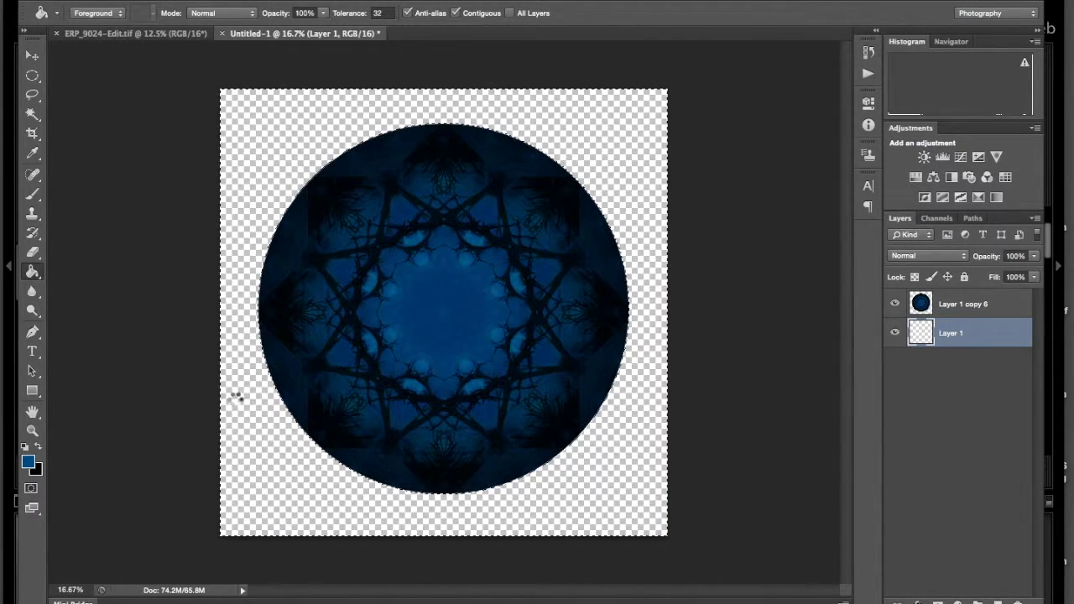
left_click(236, 398)
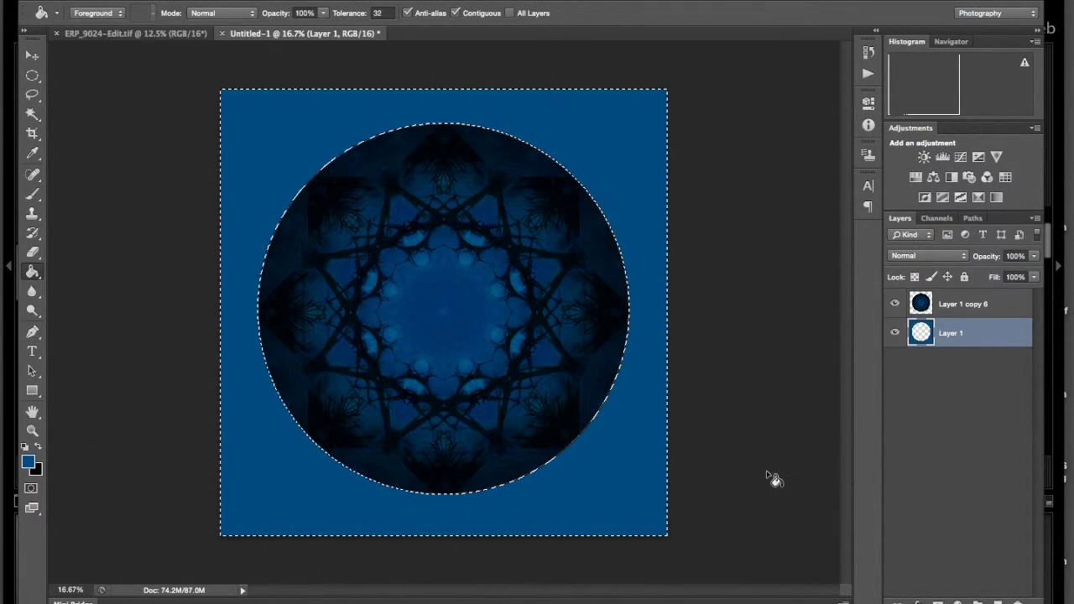
Add a new layer above the blue background layer and fill the selected area outside the circle with bright red at 100% opacity
left_click(997, 602)
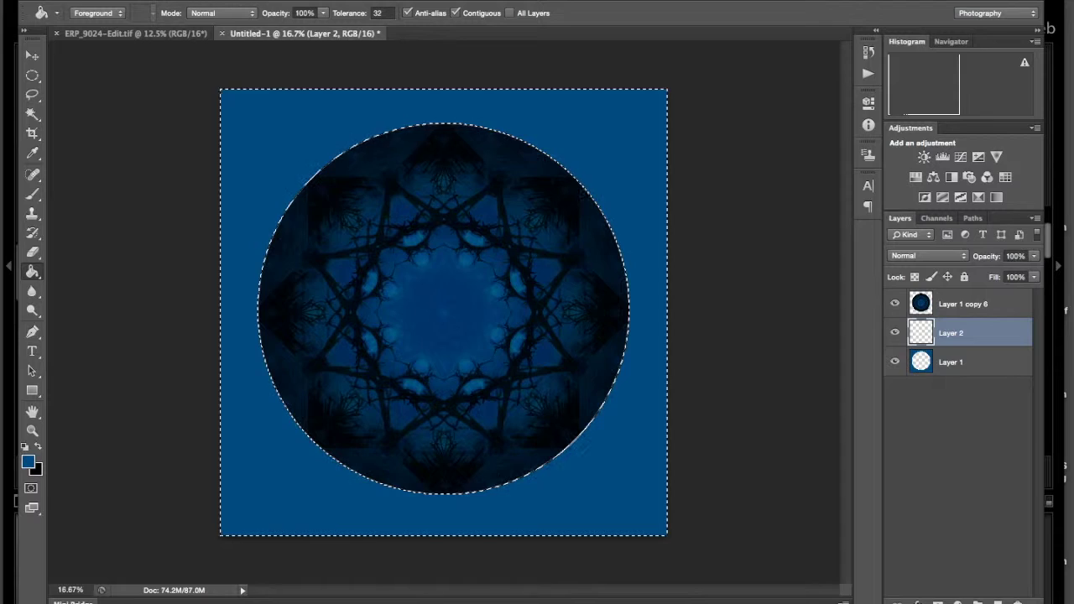
mouse_move(156, 0)
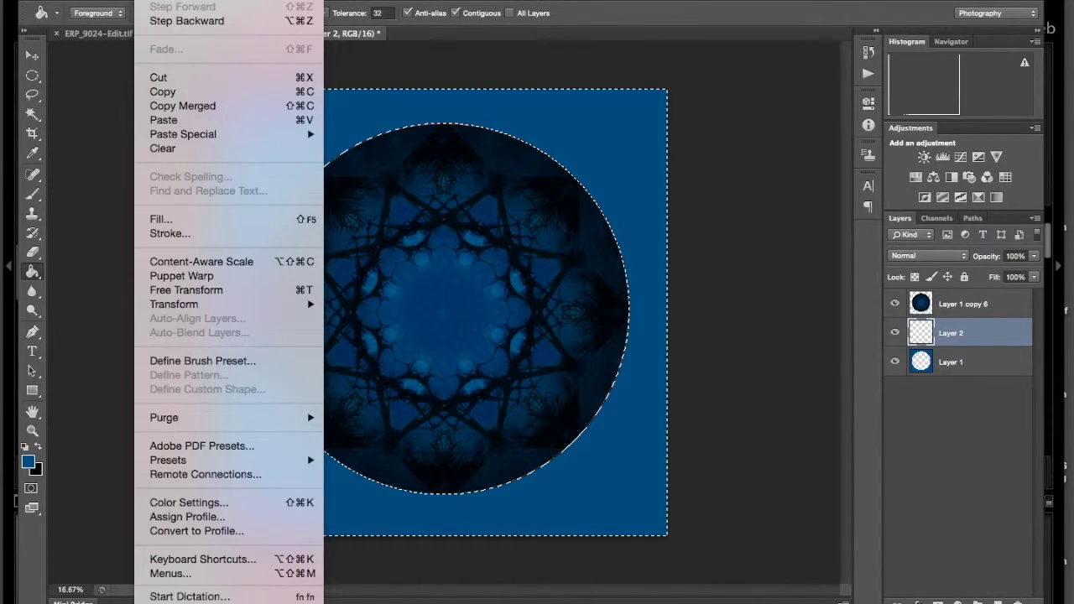
left_click(169, 221)
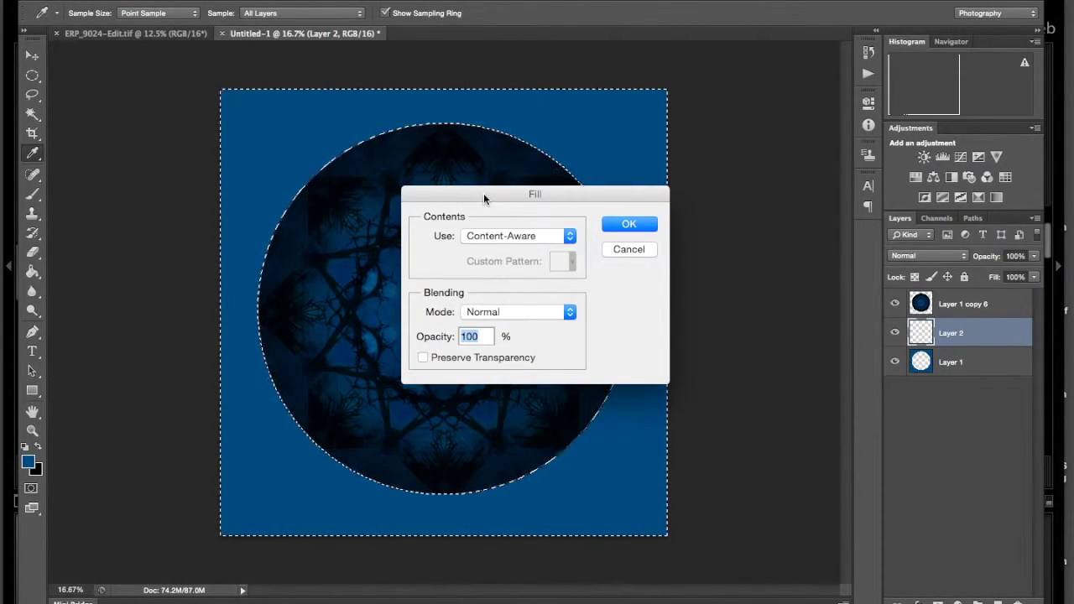
left_click_drag(483, 193, 745, 181)
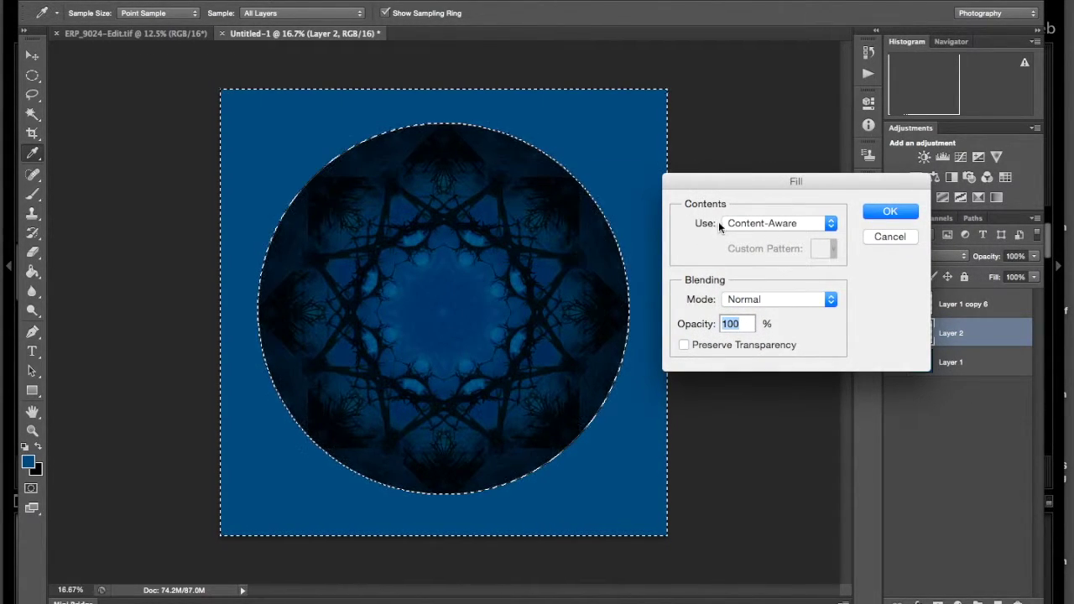
left_click(747, 223)
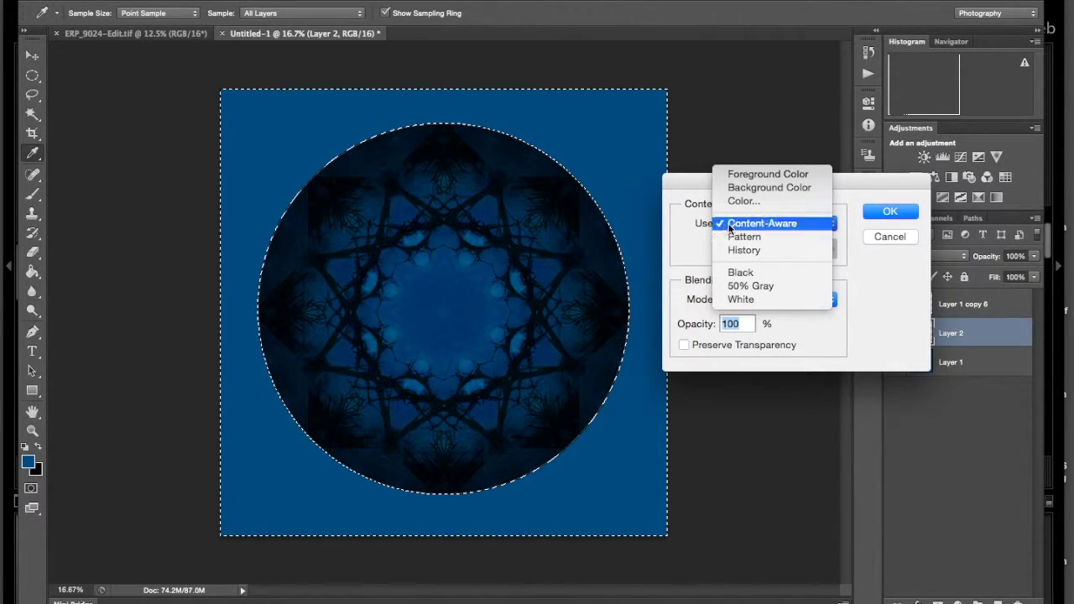
left_click(755, 206)
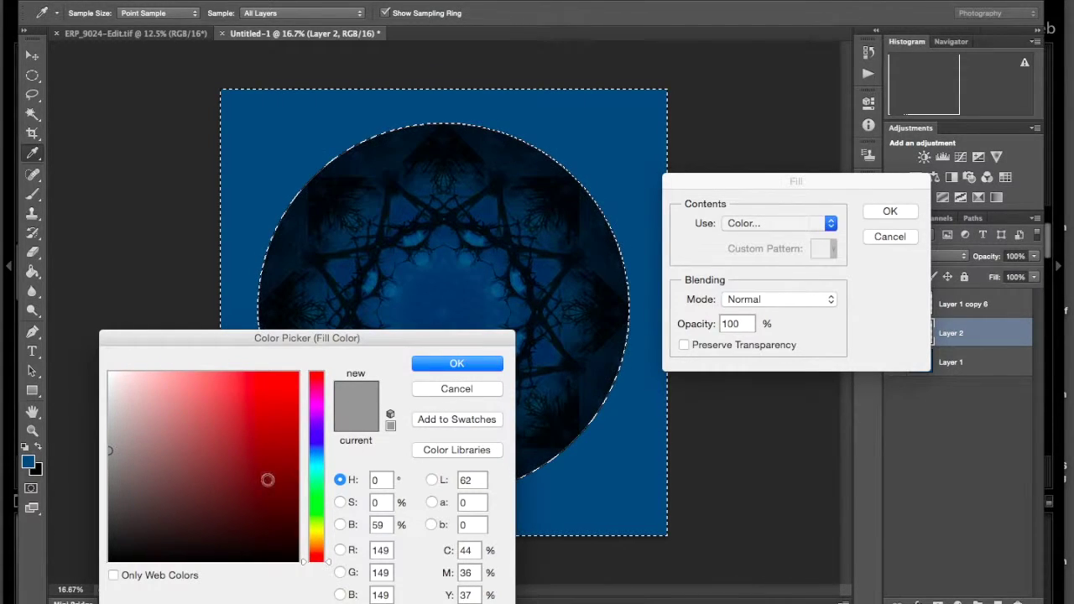
left_click(270, 395)
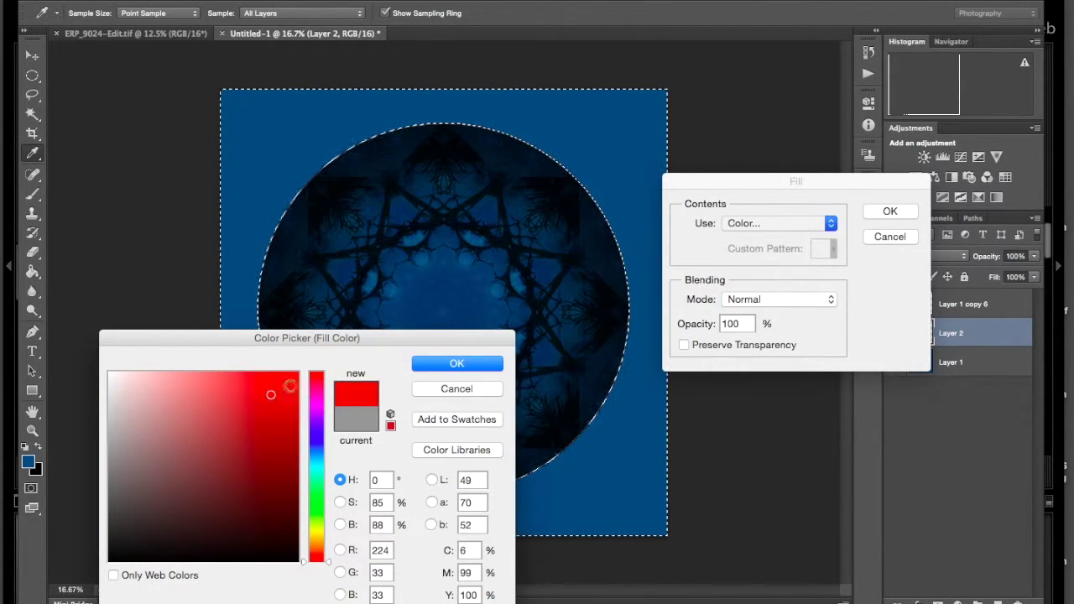
left_click(434, 362)
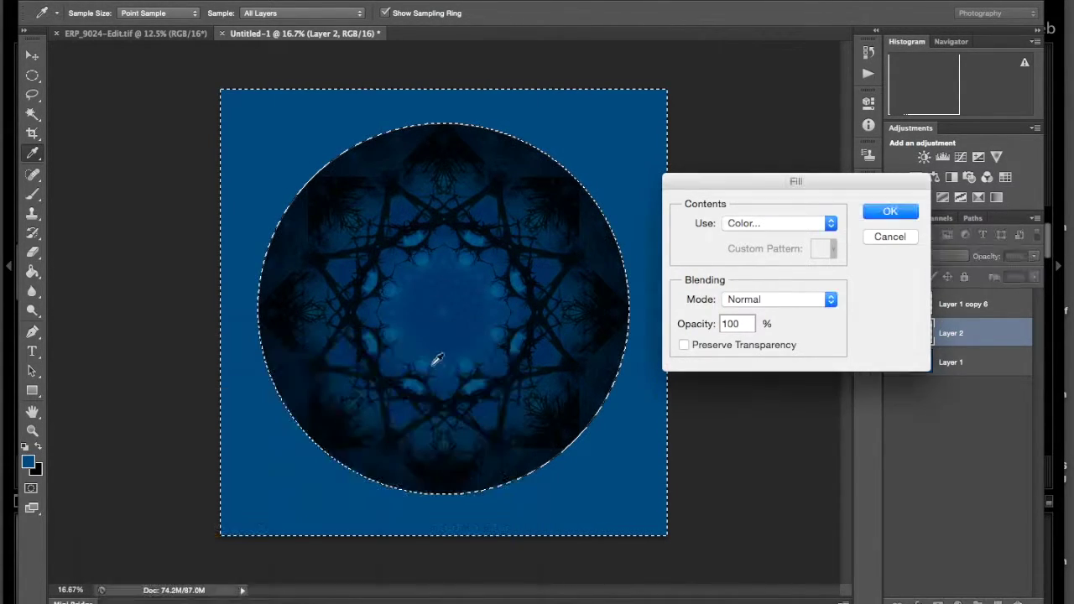
left_click(891, 211)
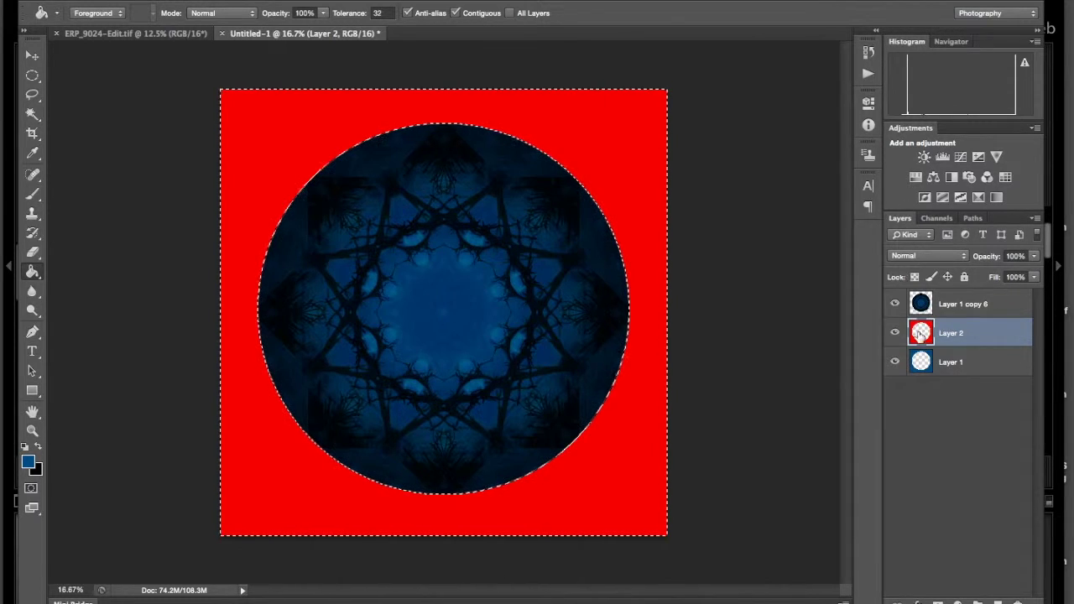
Discard the red layer and undo the trial background fills and the circular cut, back to the uncut merged mandala
left_click_drag(968, 336, 946, 592)
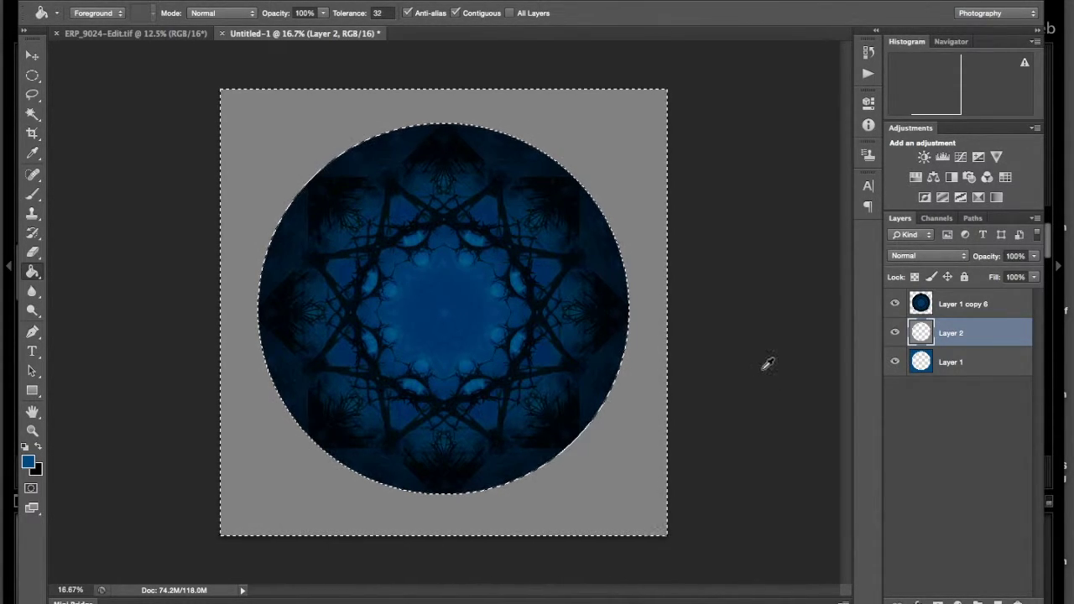
key("ctrl+z")
key("alt+BackSpace")
key("ctrl+alt+z")
key("ctrl+alt+z")
key("ctrl+alt+z")
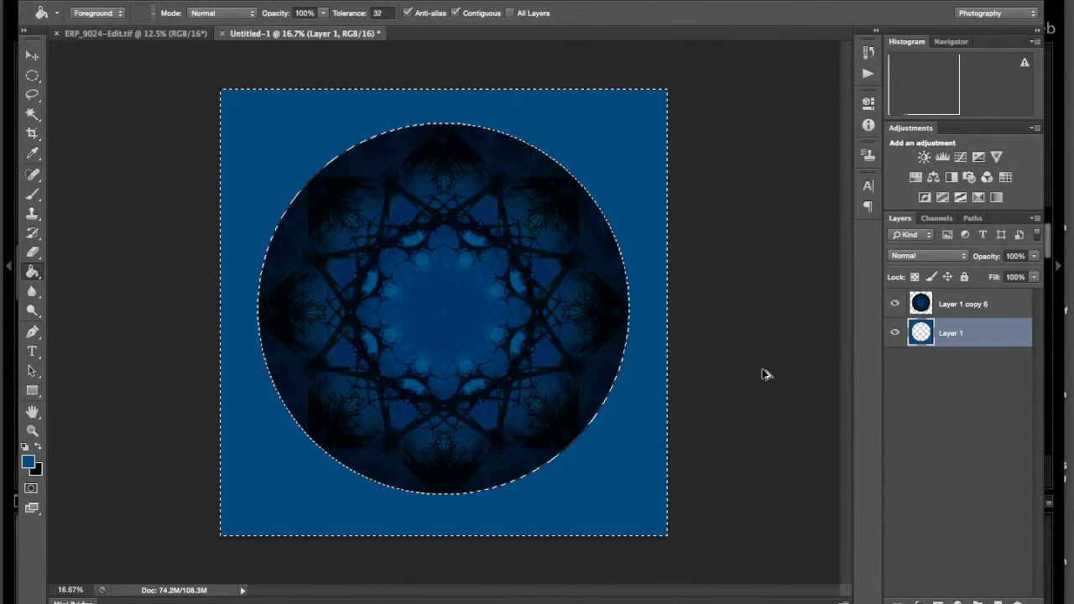
key("ctrl+alt+z")
key("ctrl+alt+z")
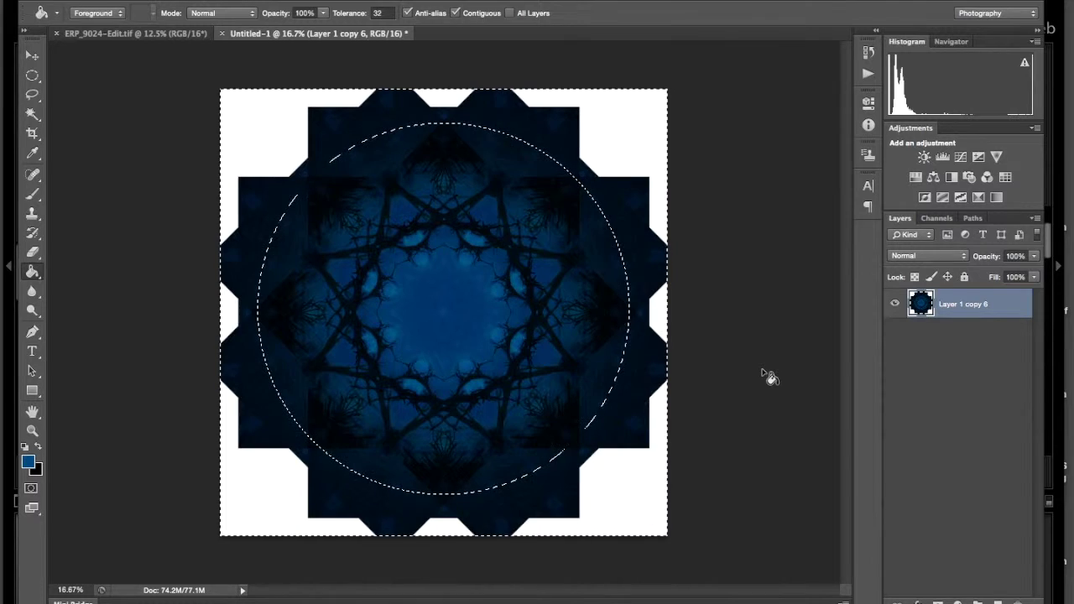
Select everything outside a smaller circle centered on the mandala, fill it with Content-Aware in Normal mode at 100% opacity, and deselect
key("m")
key("ctrl+shift+z")
left_click(117, 0)
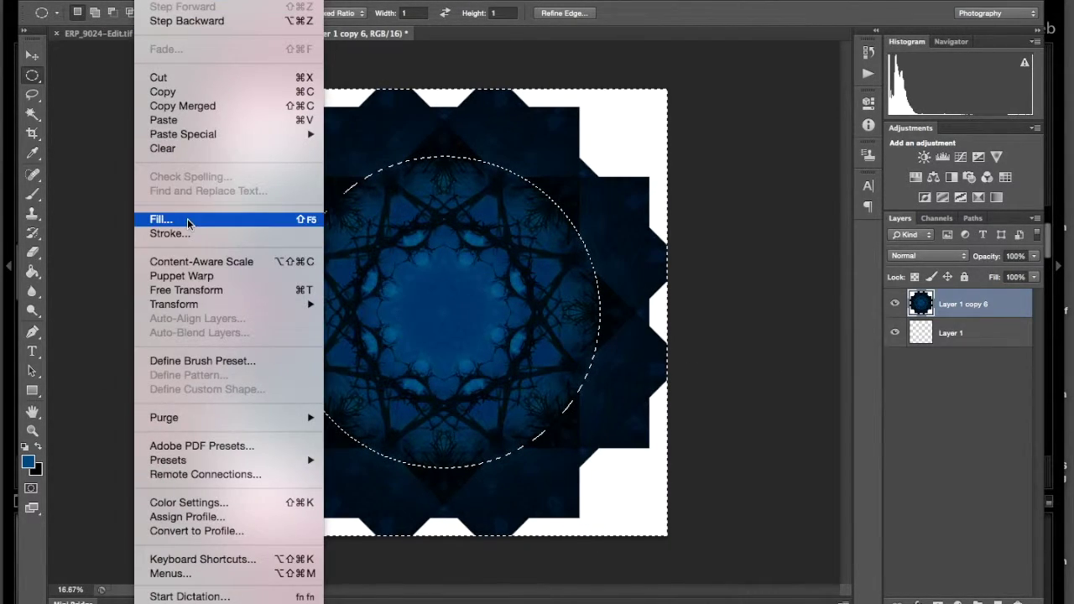
left_click(187, 222)
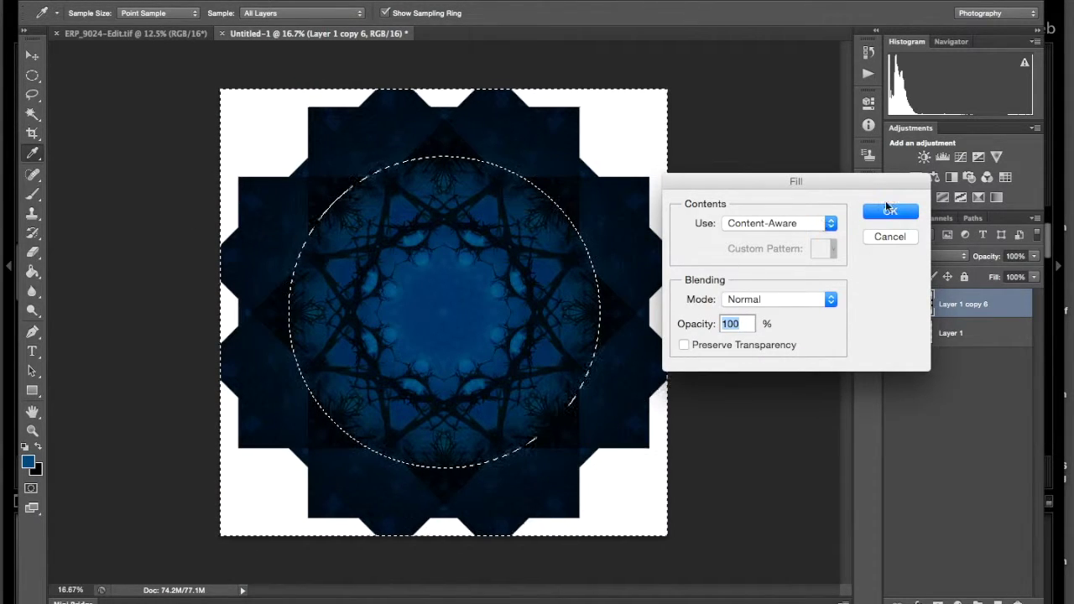
left_click(891, 213)
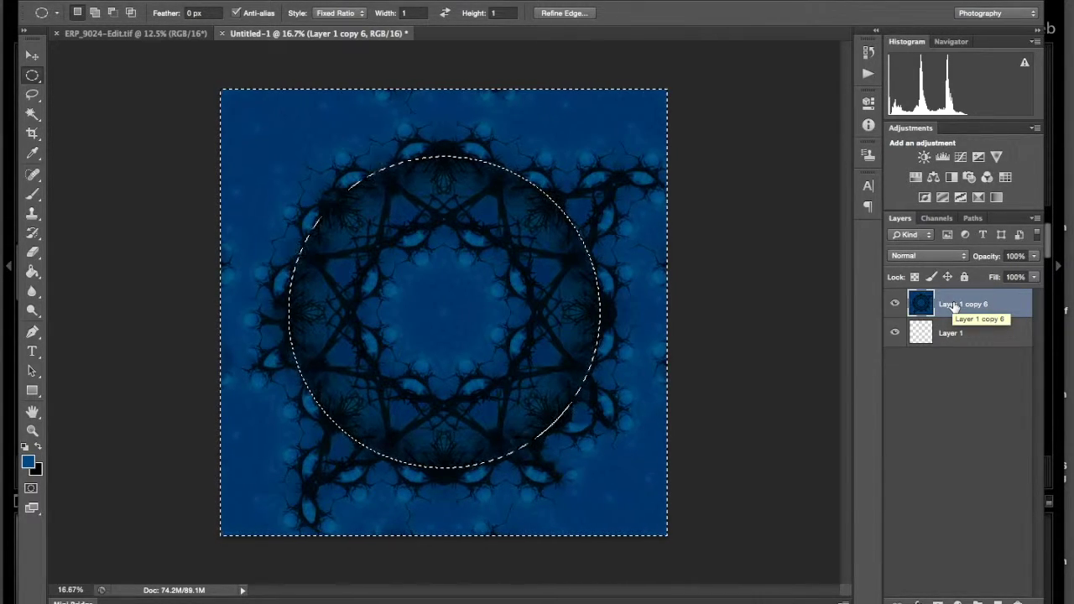
key("ctrl+d")
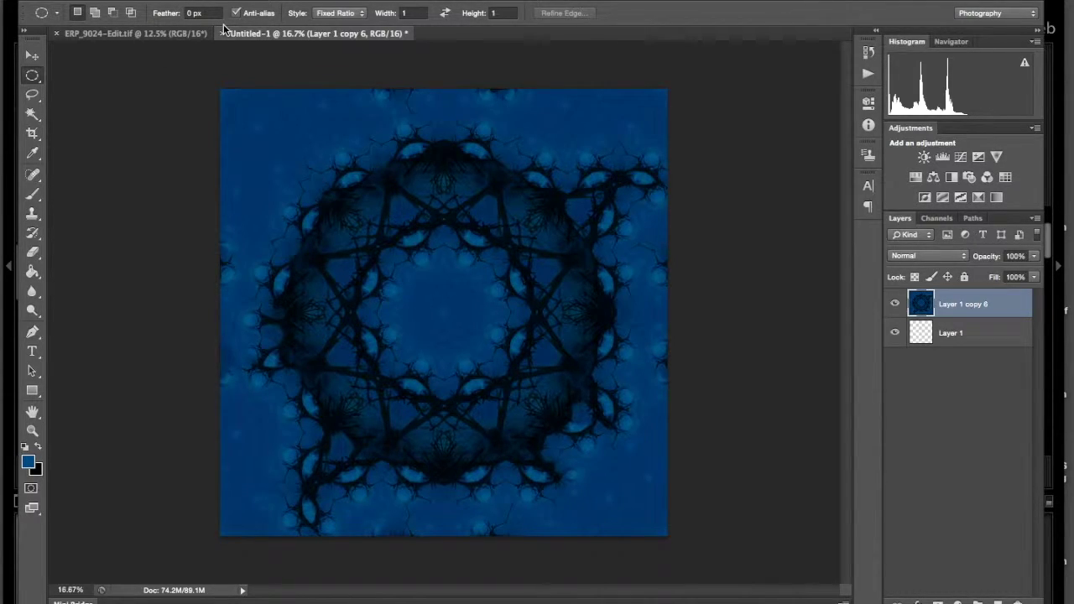
Start saving the mandala document with Save As
left_click(121, 0)
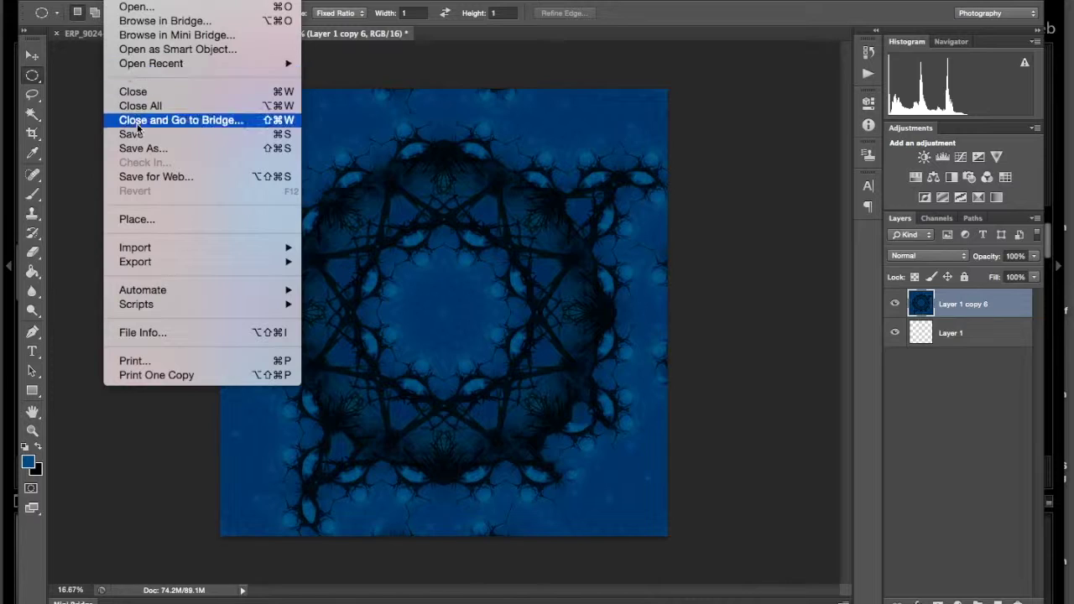
left_click(139, 151)
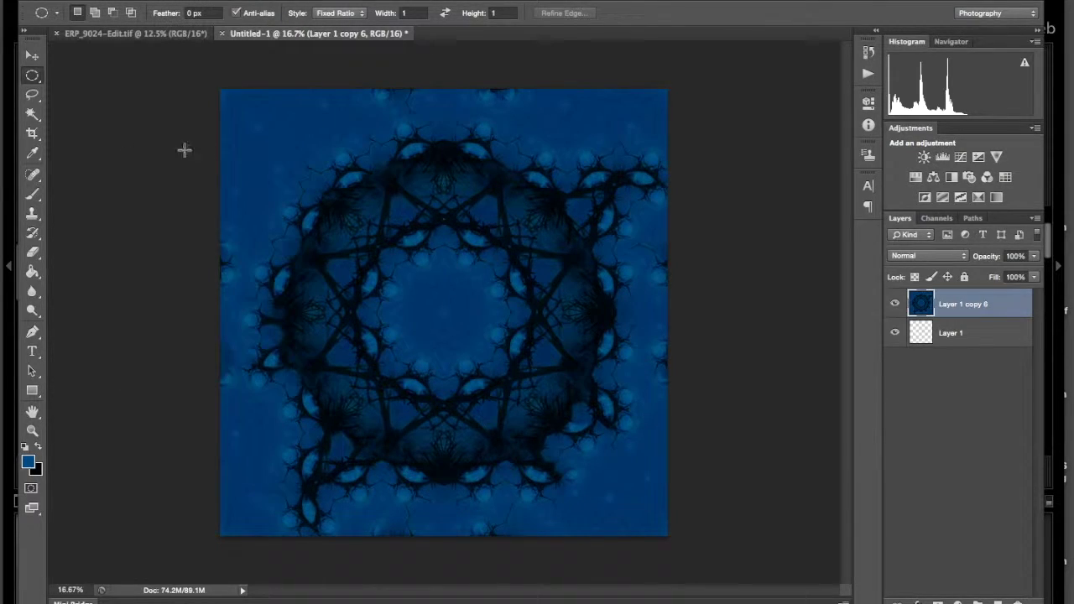